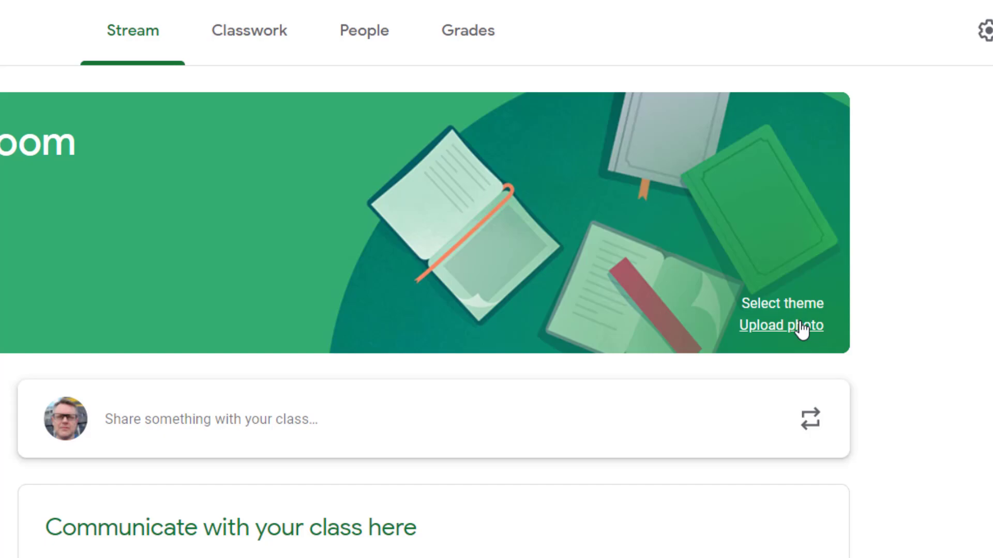
Apply the dark diploma-and-medals General theme to the Keys Classroom banner.
left_click(786, 304)
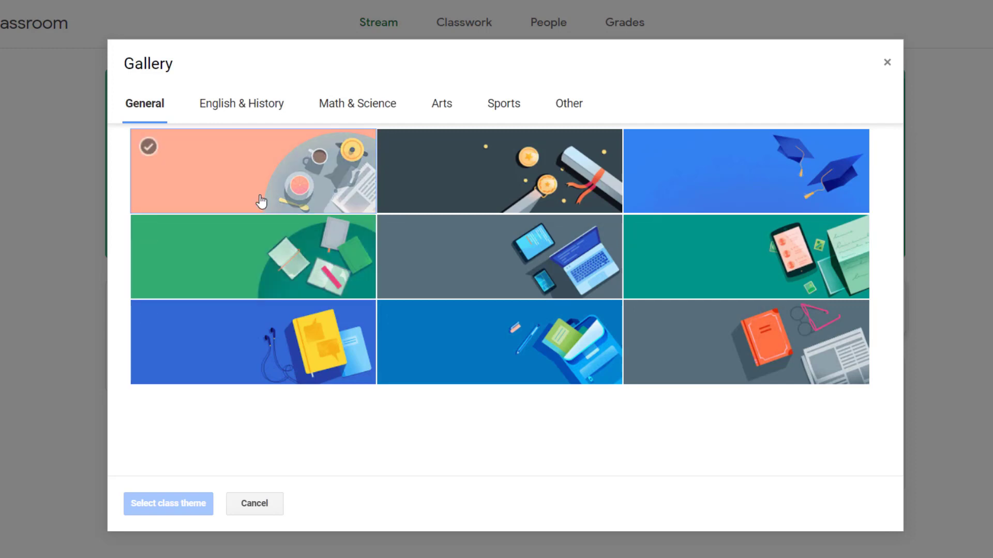
left_click(474, 195)
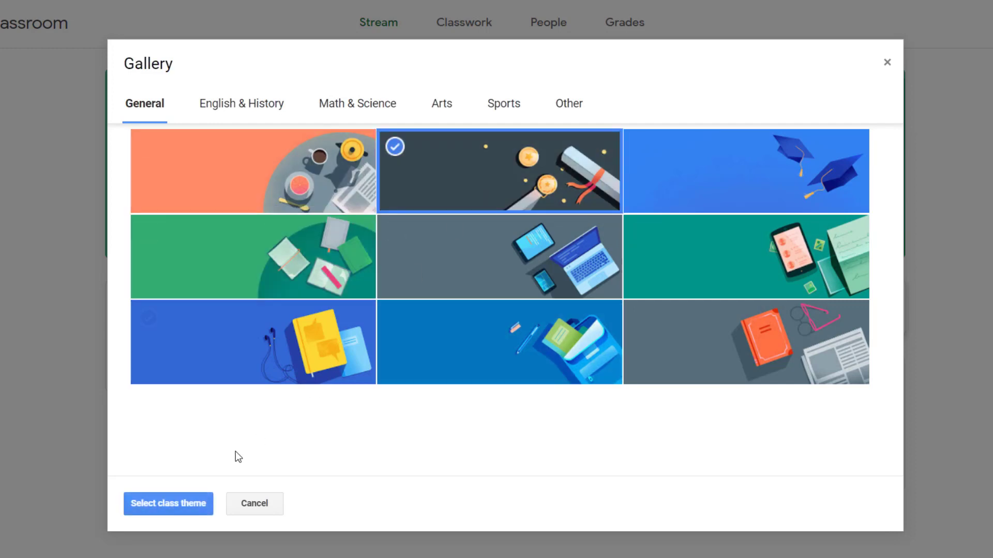
left_click(167, 508)
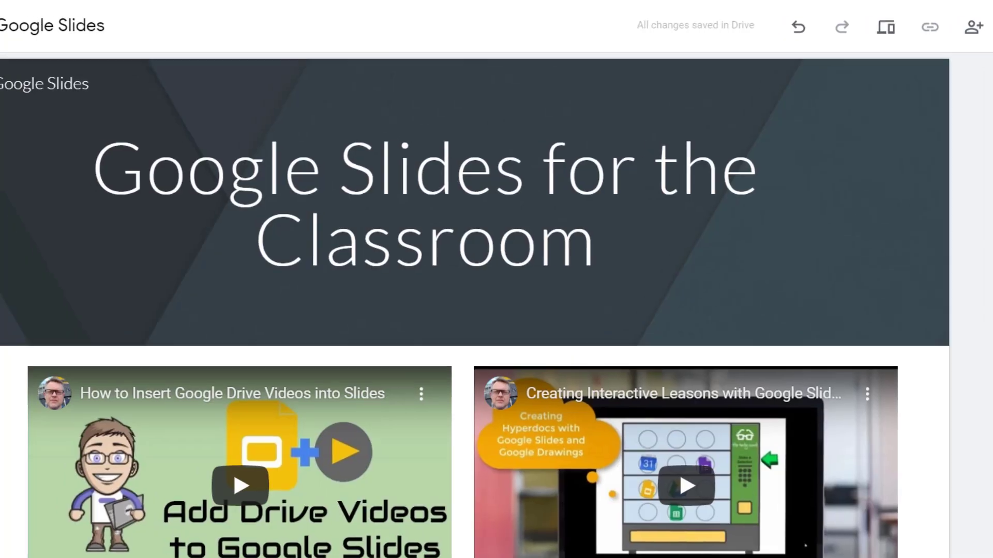
left_click(94, 380)
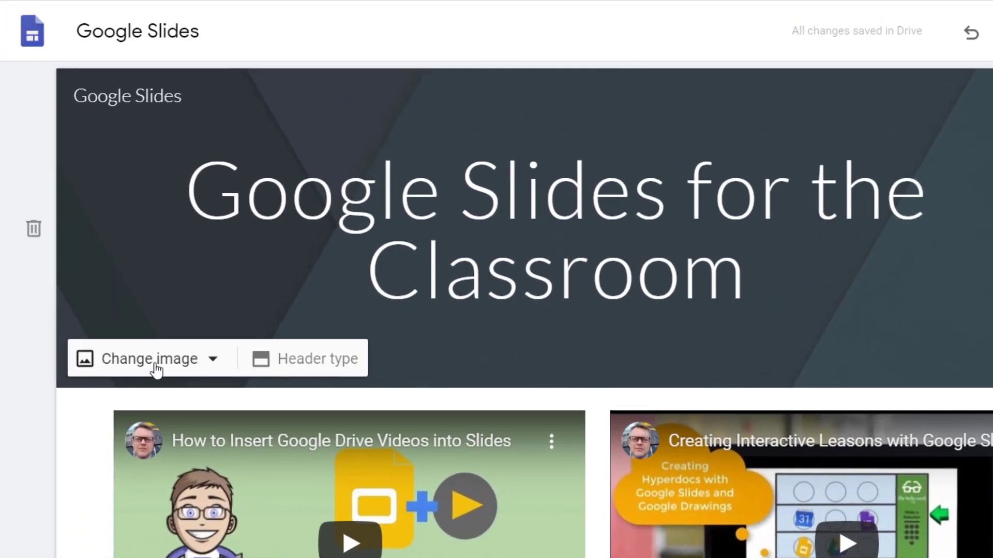
left_click(156, 370)
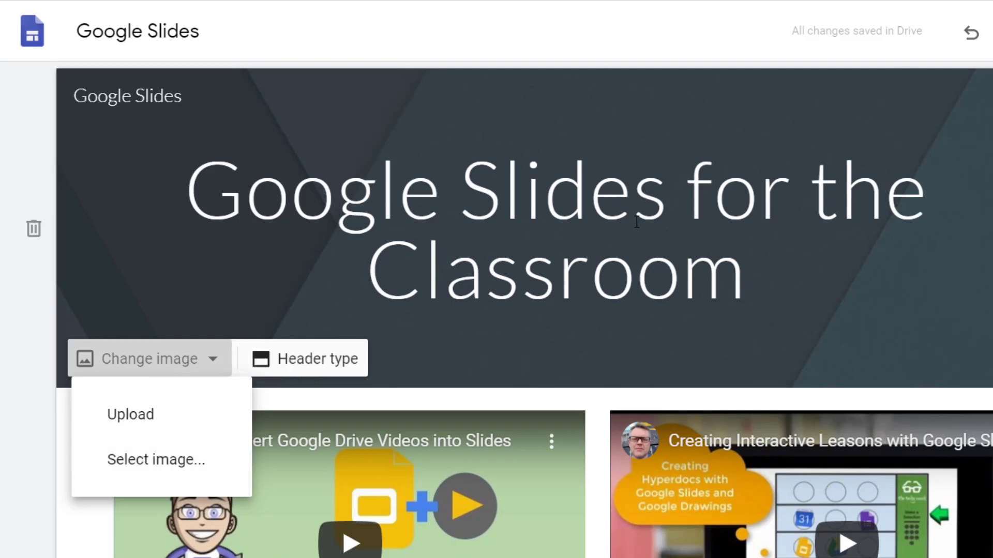
key("Escape")
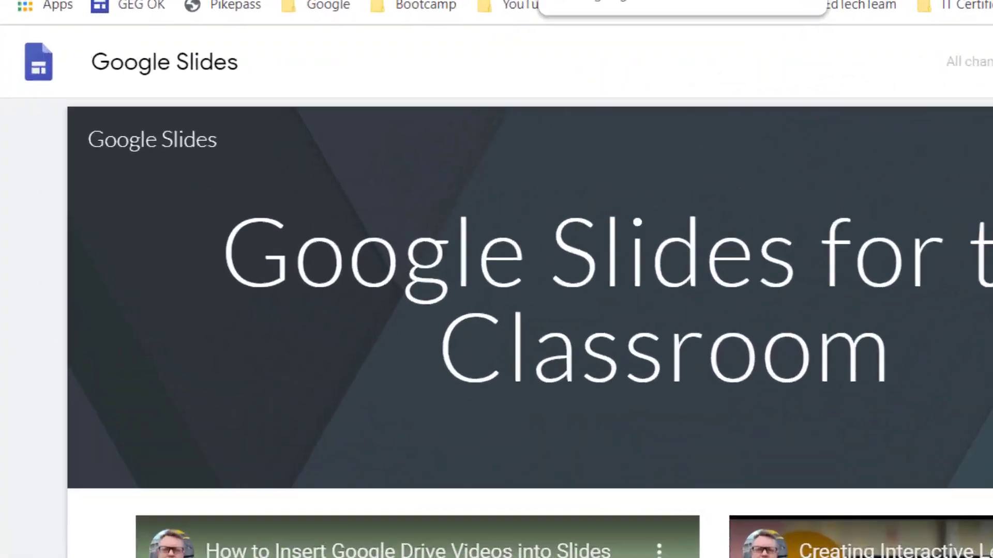
From My Drive, create a new blank Google Drawing titled Welcome Back.
left_click(683, 0)
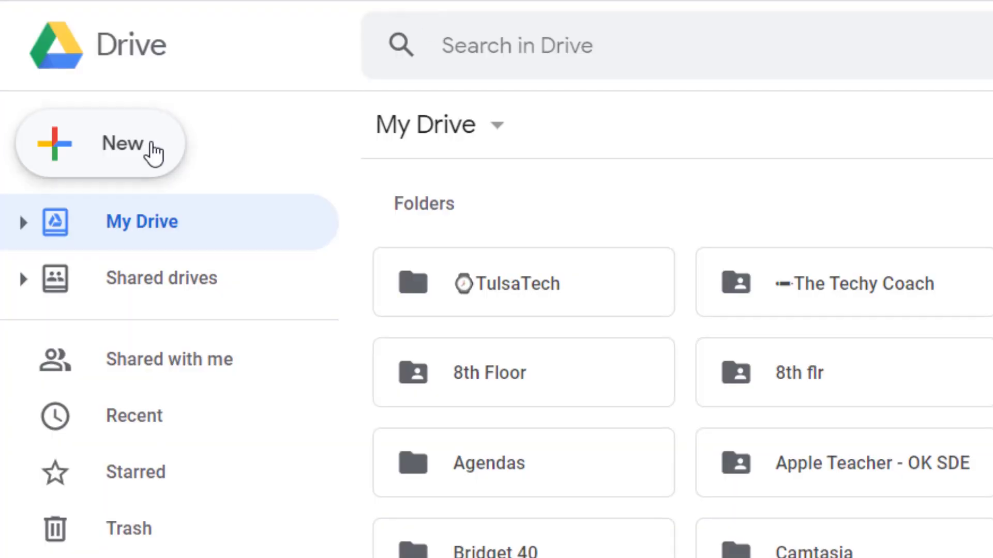
left_click(93, 150)
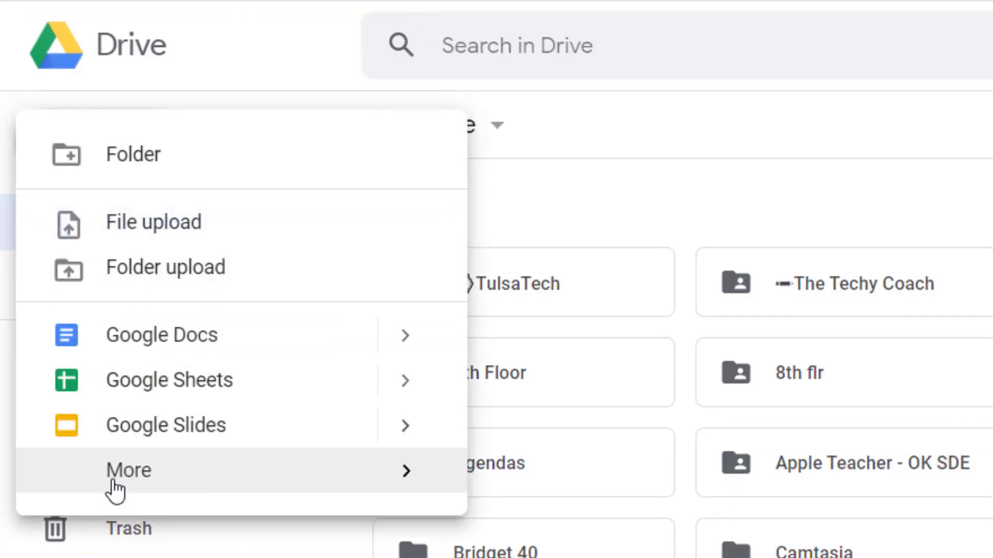
mouse_move(115, 486)
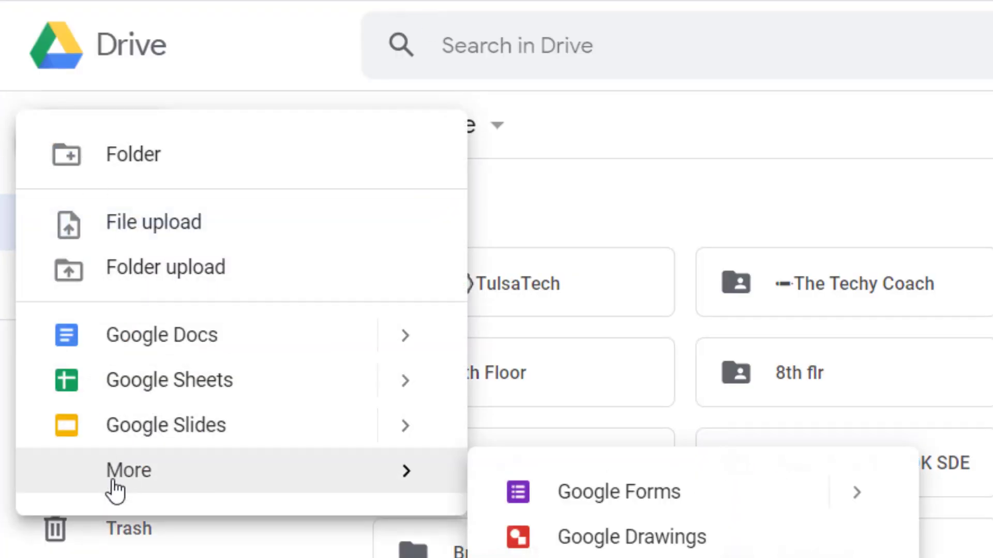
left_click(644, 541)
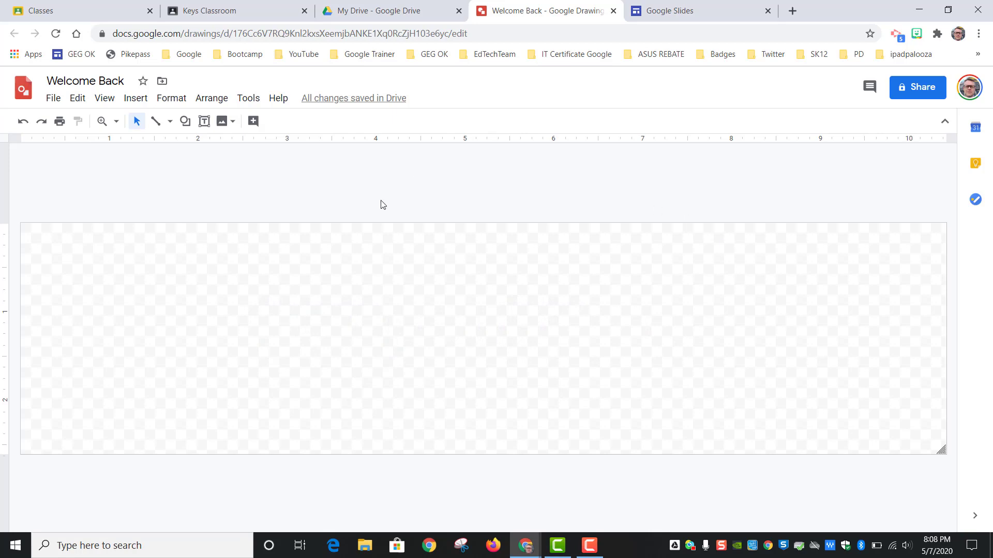
Set the drawing's Page setup to Custom, 1000 × 250 pixels.
left_click(54, 98)
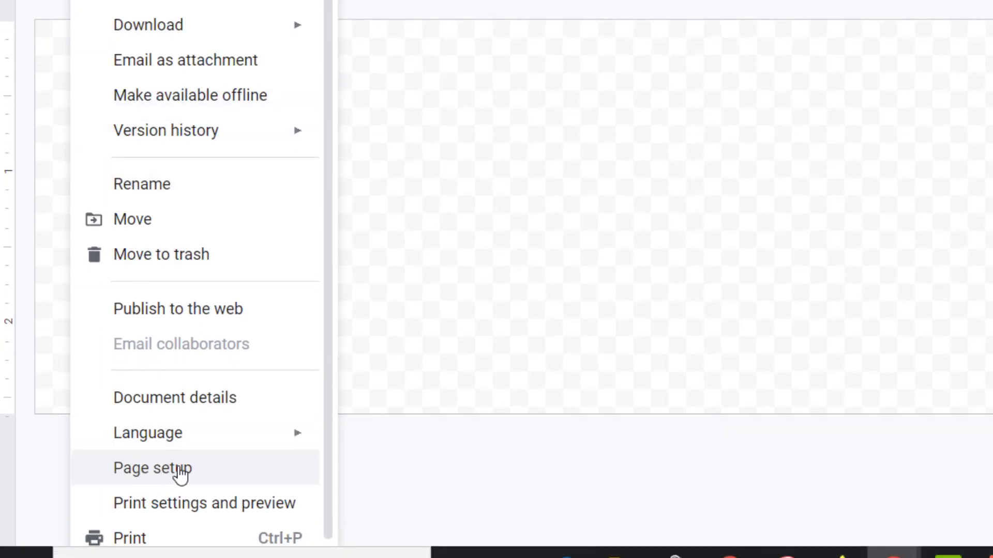
left_click(180, 473)
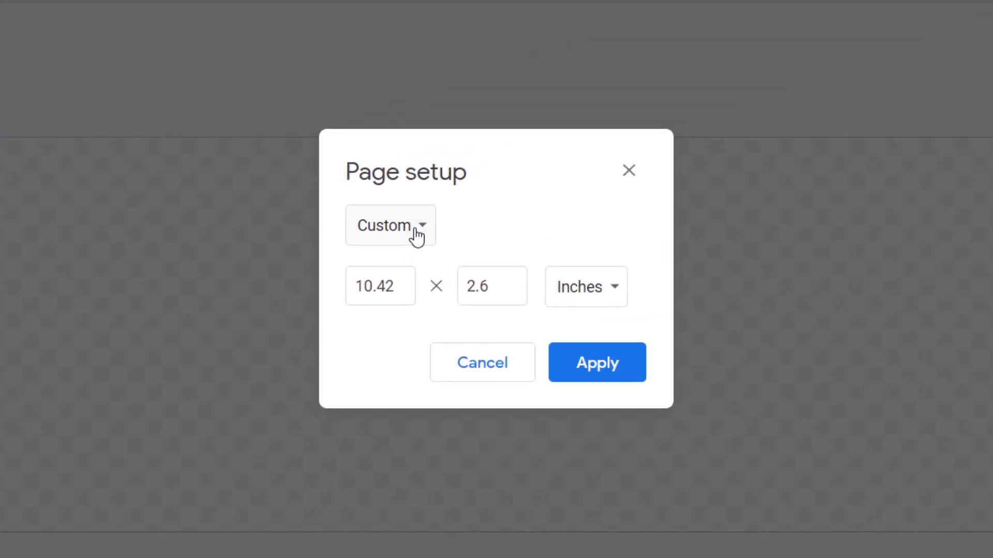
left_click(417, 237)
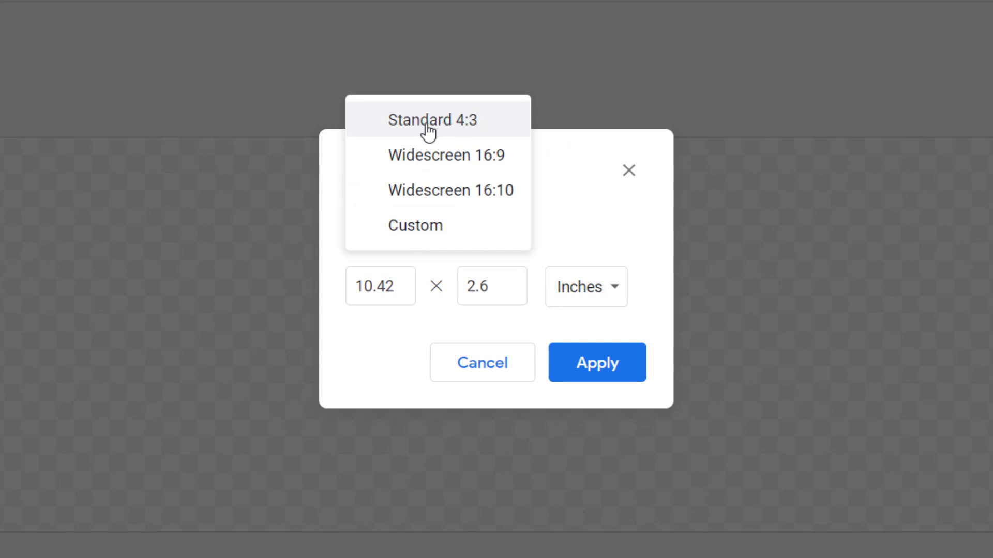
left_click(449, 240)
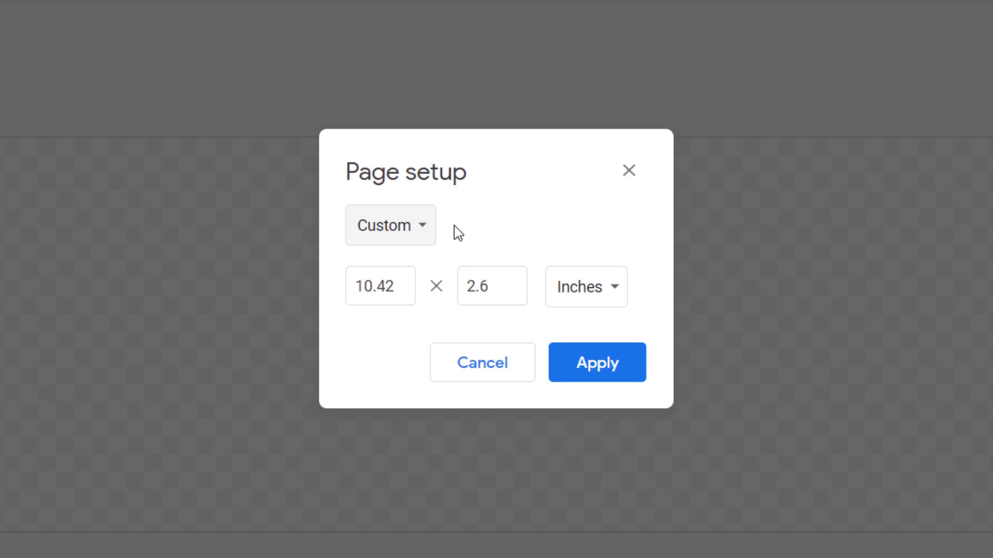
left_click(615, 289)
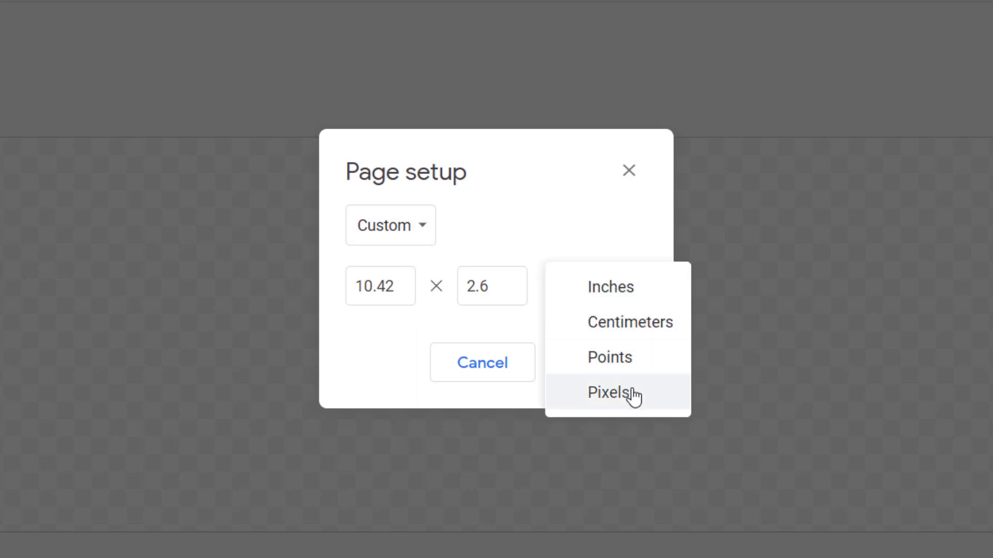
left_click(634, 398)
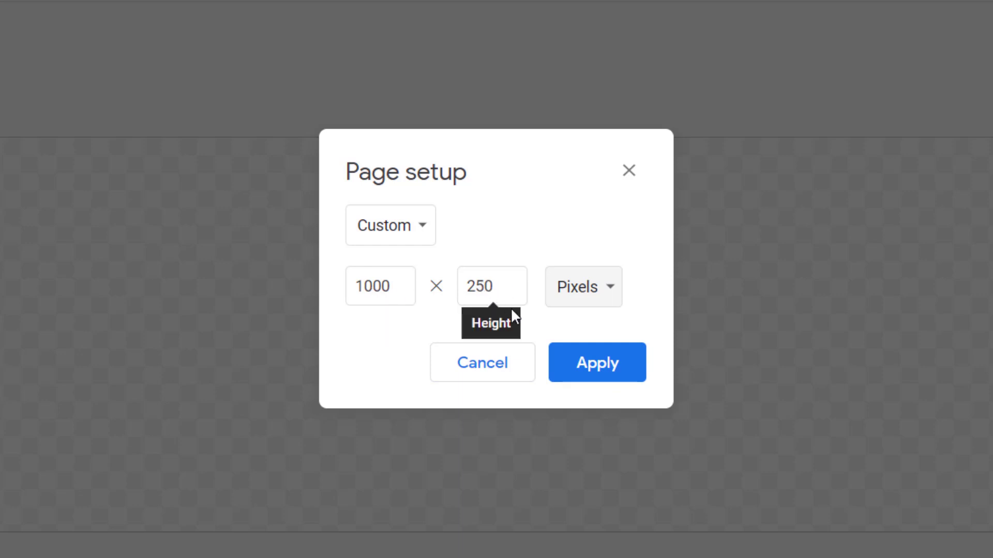
left_click(610, 365)
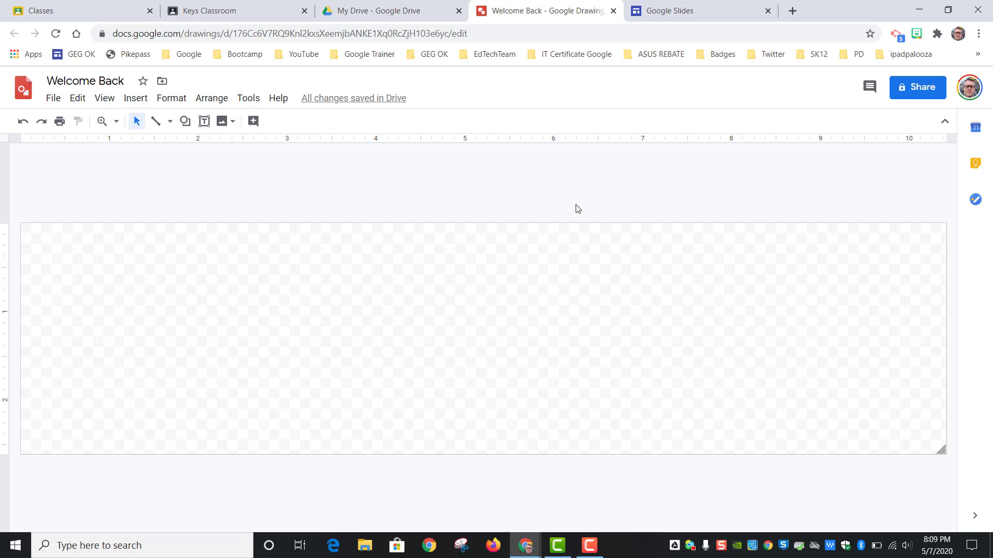
Open the canvas Background options and browse the gradient and solid colours.
left_click(206, 10)
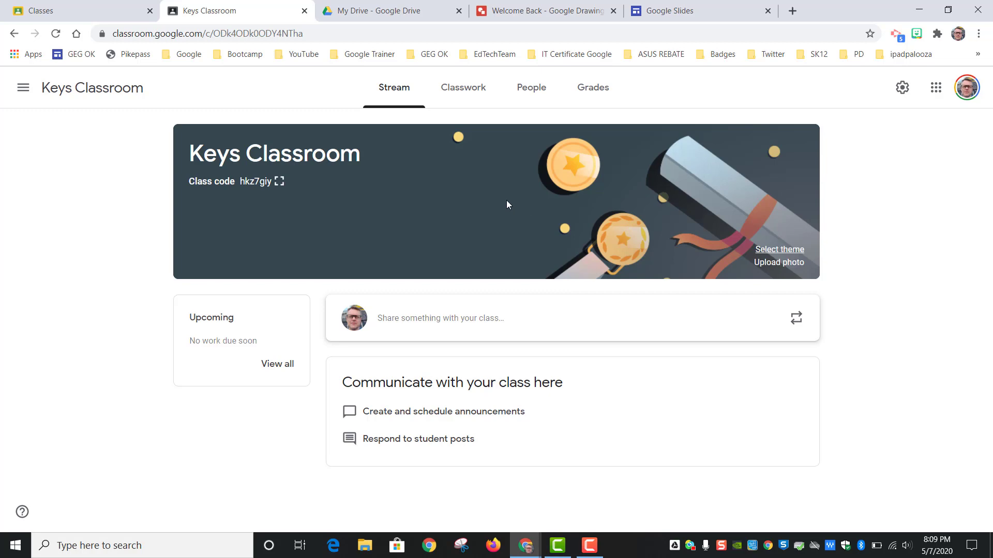
left_click(534, 11)
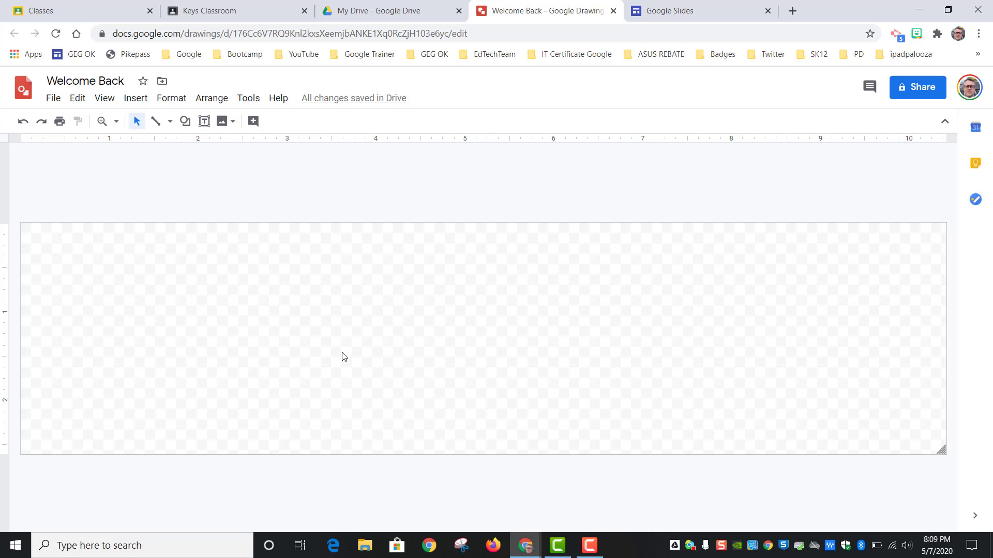
right_click(291, 339)
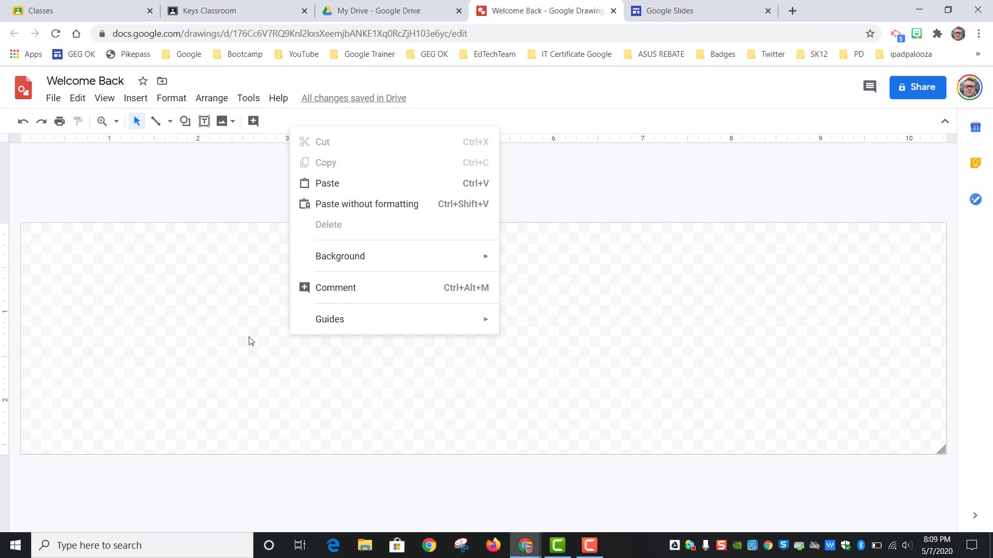
mouse_move(344, 257)
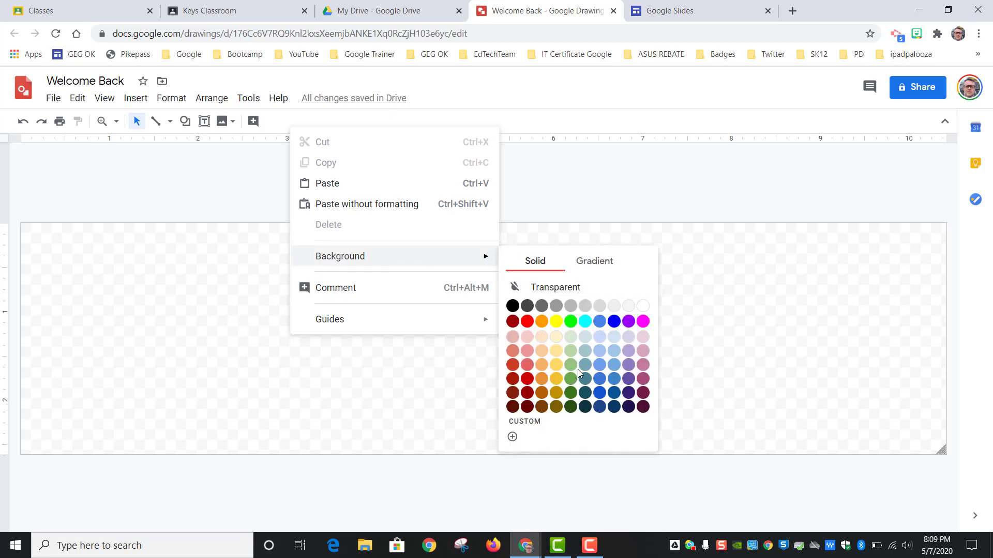
left_click(598, 262)
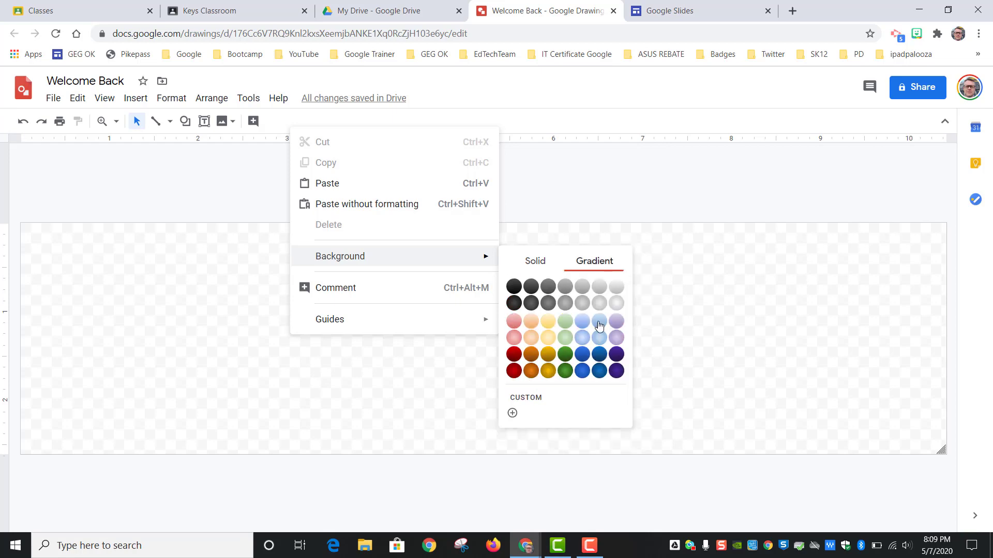
left_click(535, 261)
Set the canvas background to solid light yellow.
left_click(267, 19)
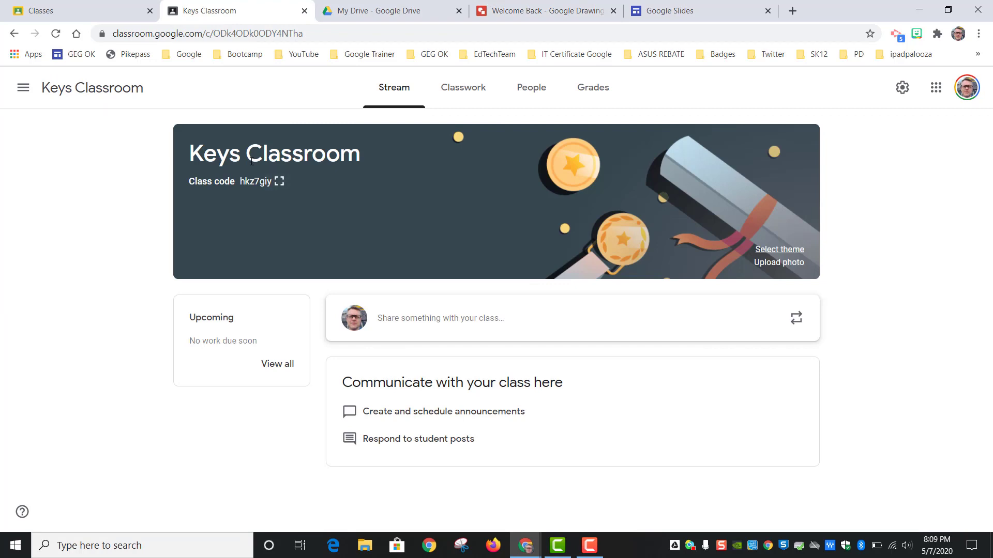
left_click(538, 10)
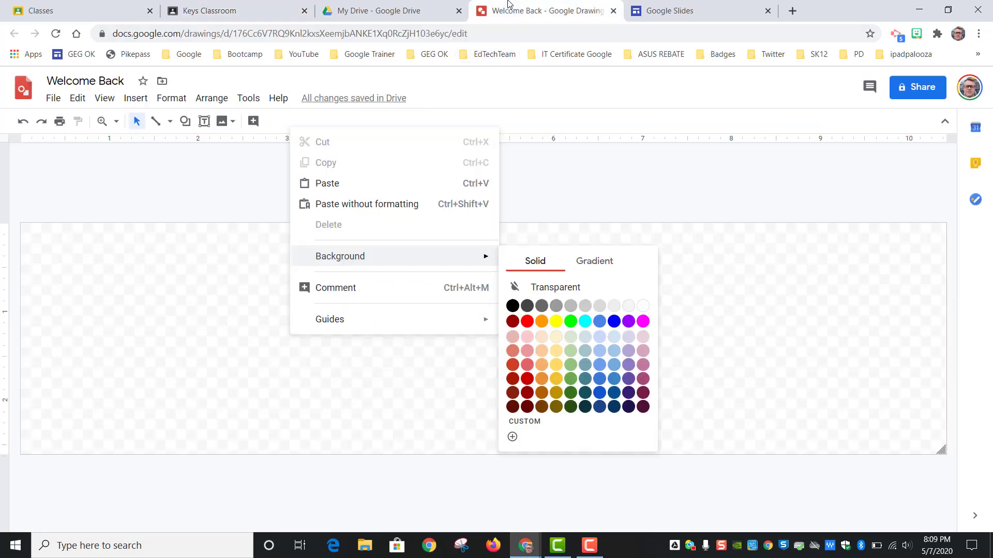
left_click(370, 225)
right_click(303, 288)
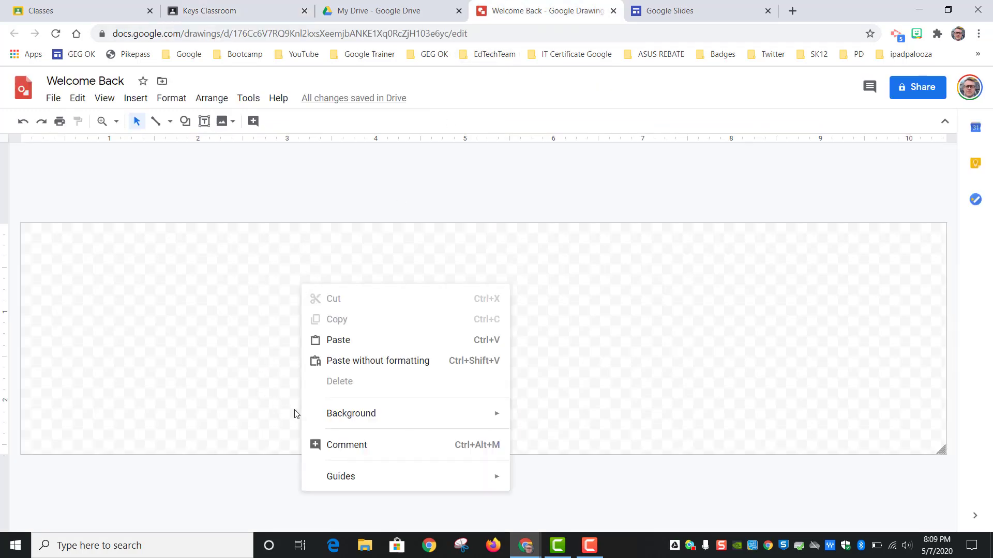
mouse_move(343, 416)
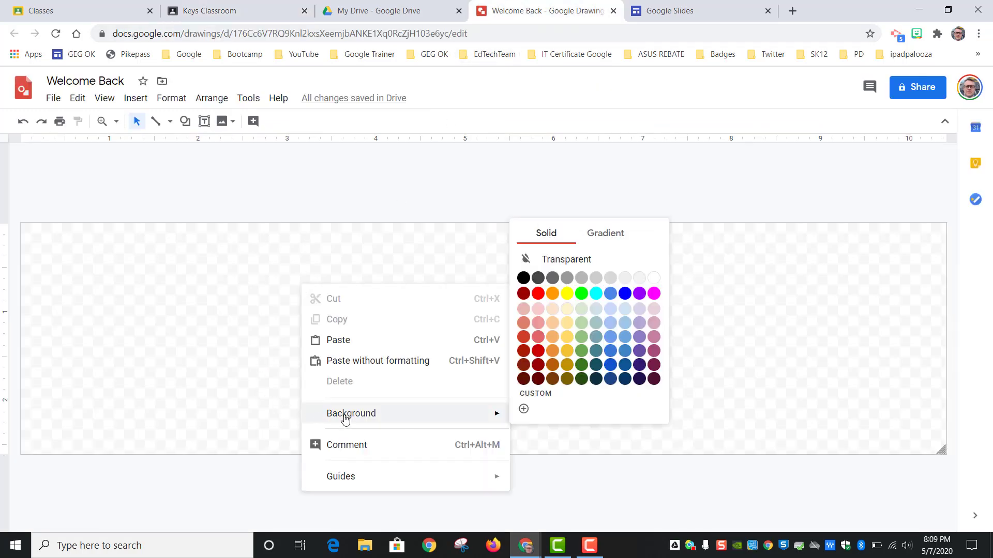
left_click(569, 322)
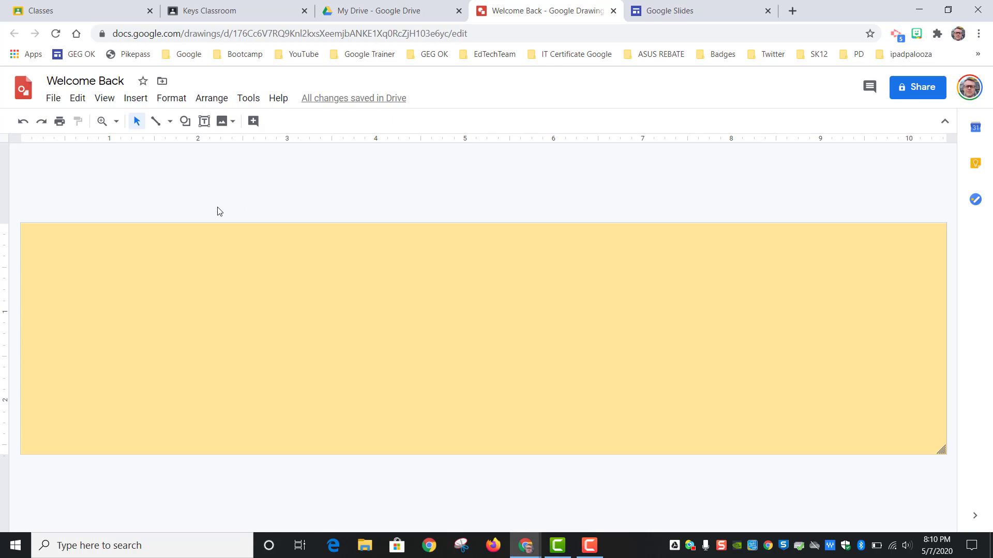
Add a text box reading 'Welcome Back!' with Classwork Menu and Back To School lines, placed right.
left_click(229, 9)
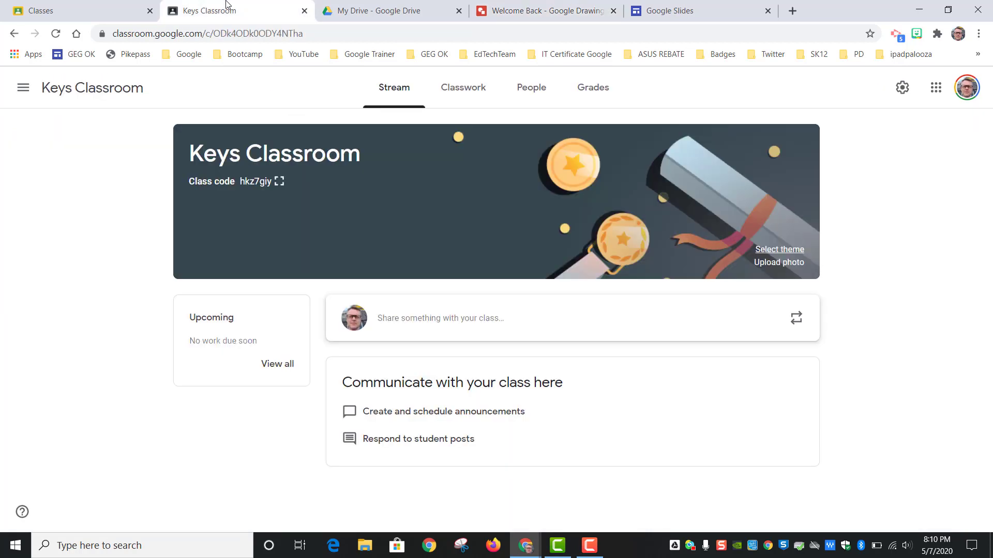
left_click(511, 8)
left_click(204, 121)
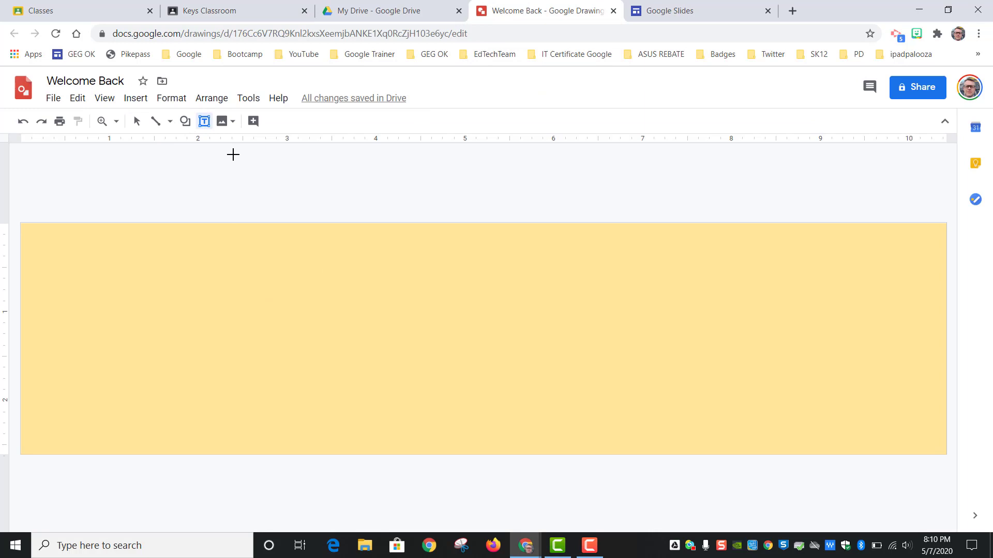
left_click_drag(269, 247, 753, 424)
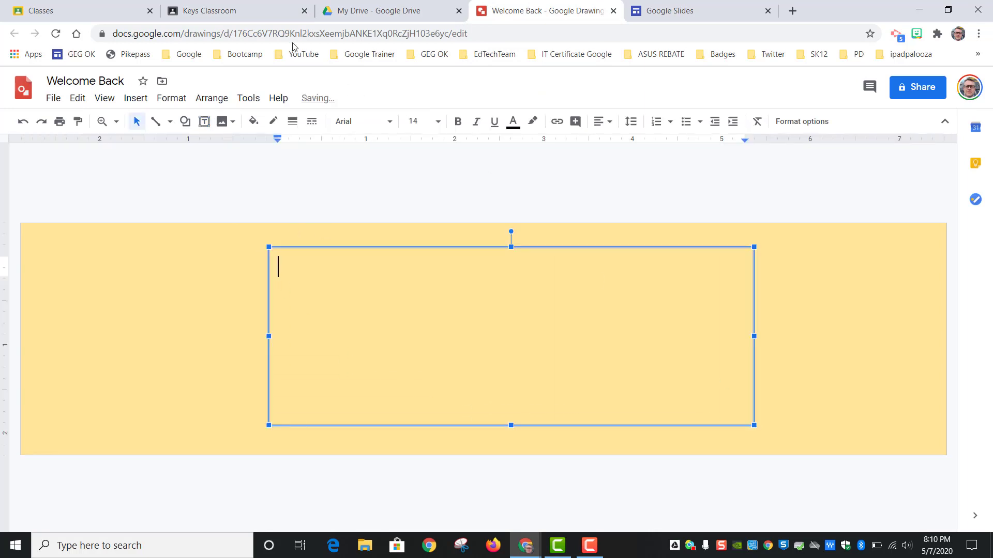
left_click(224, 13)
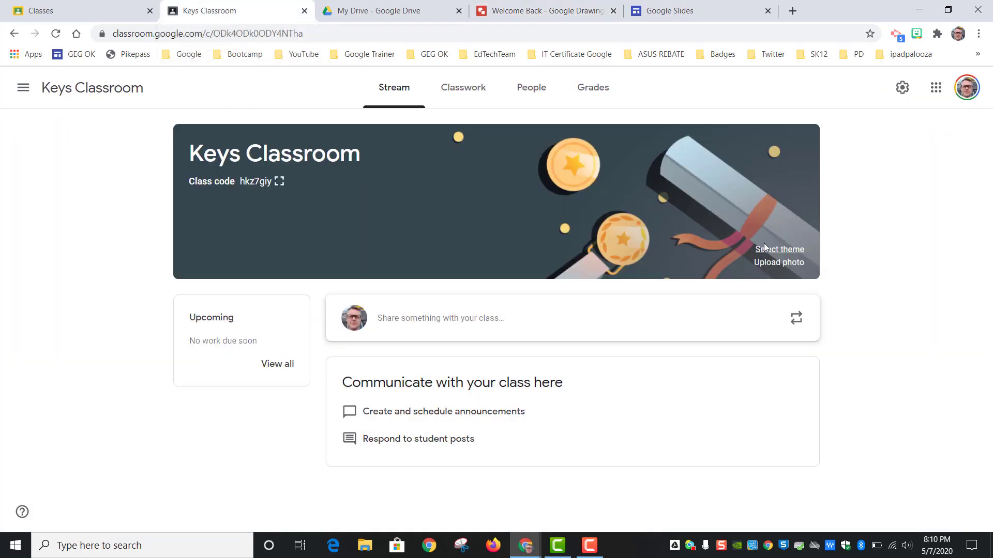
left_click(509, 14)
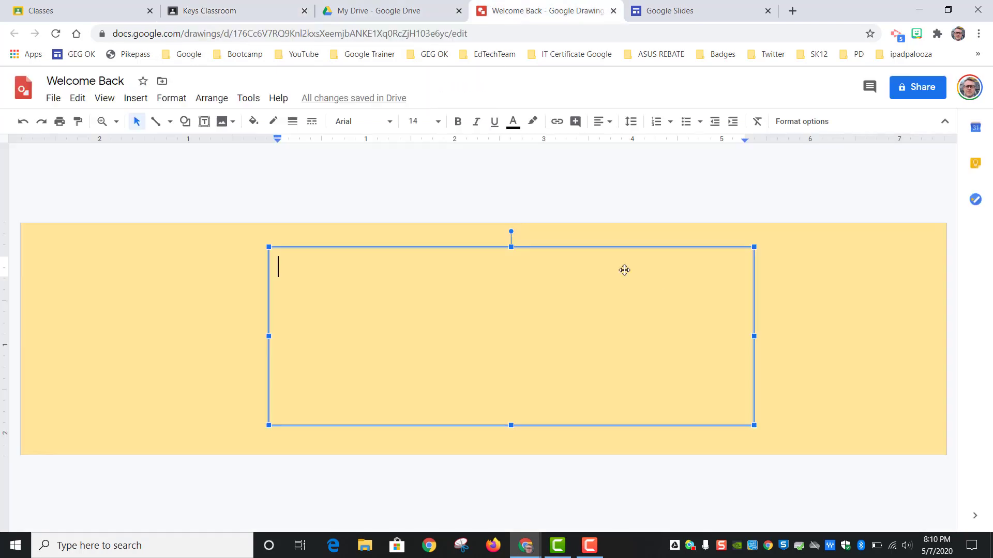
left_click(612, 309)
left_click_drag(601, 248, 705, 244)
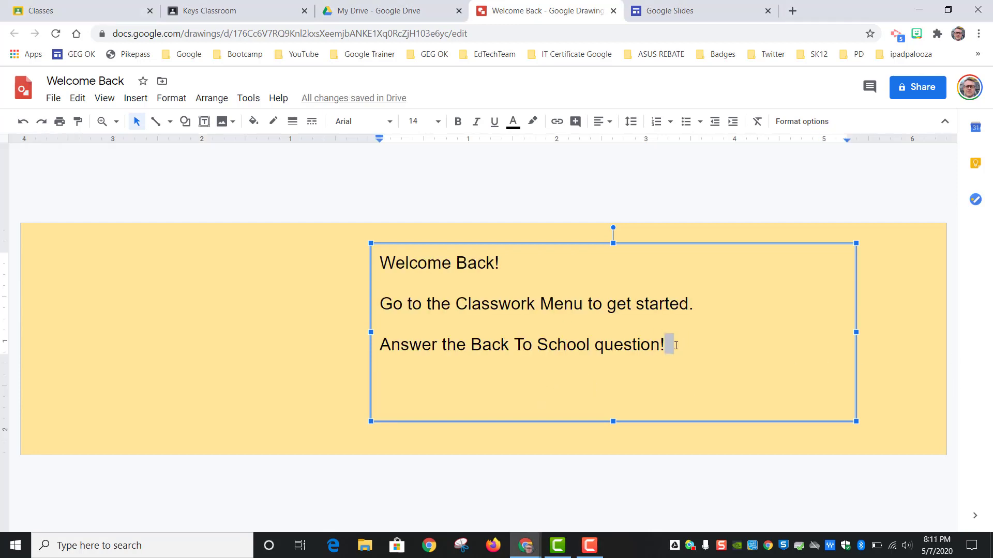
left_click_drag(666, 344, 377, 266)
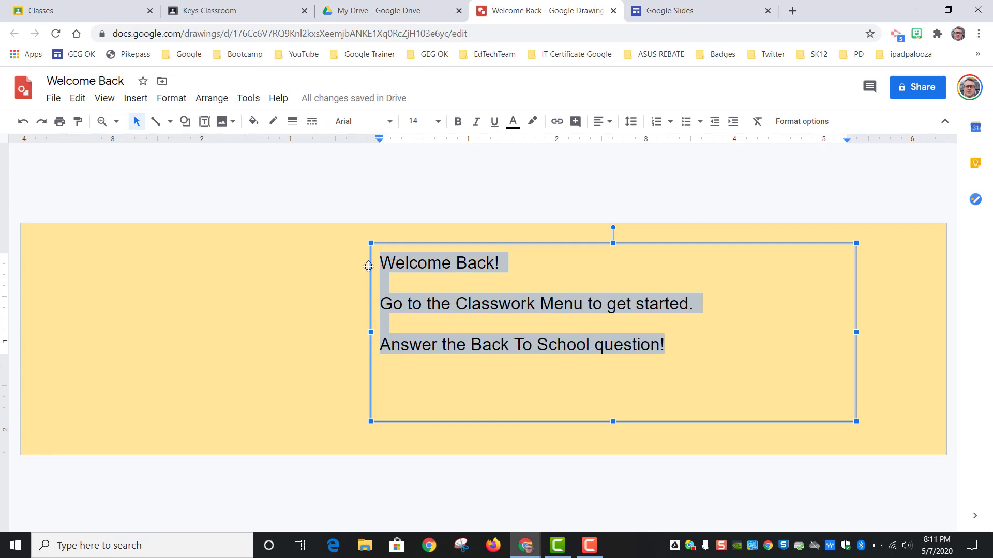
Add Montserrat through More fonts and apply it to the welcome text.
left_click(360, 126)
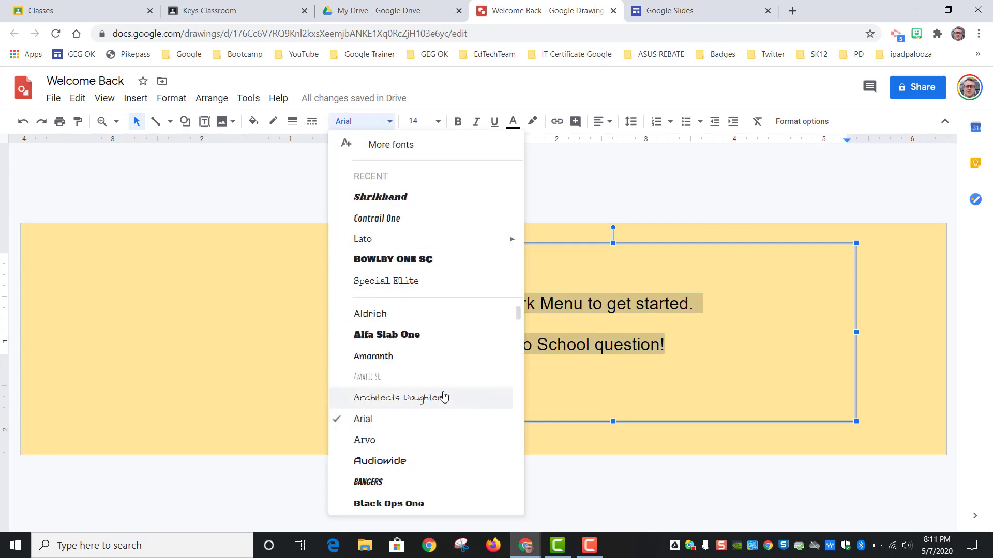
scroll(443, 397, "down", 12)
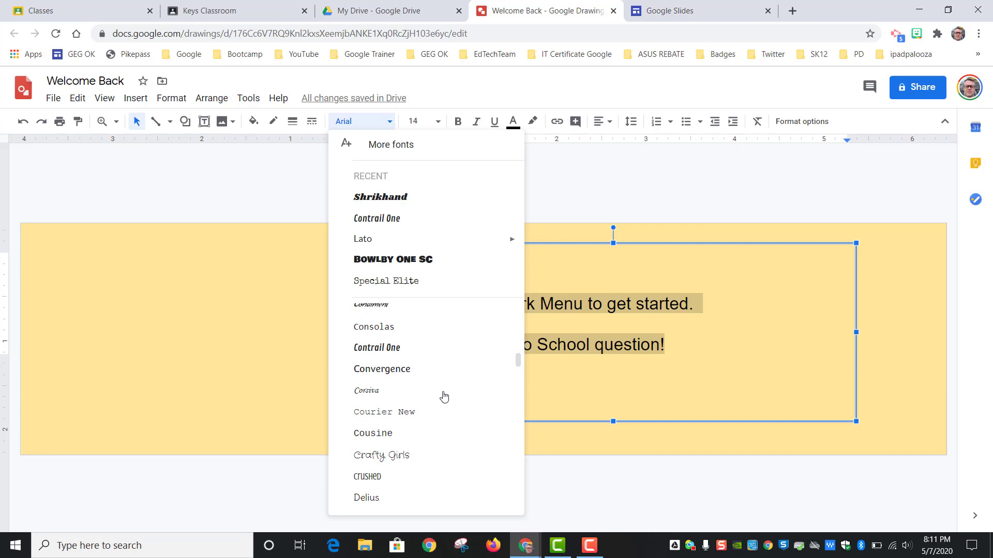
scroll(423, 377, "down", 8)
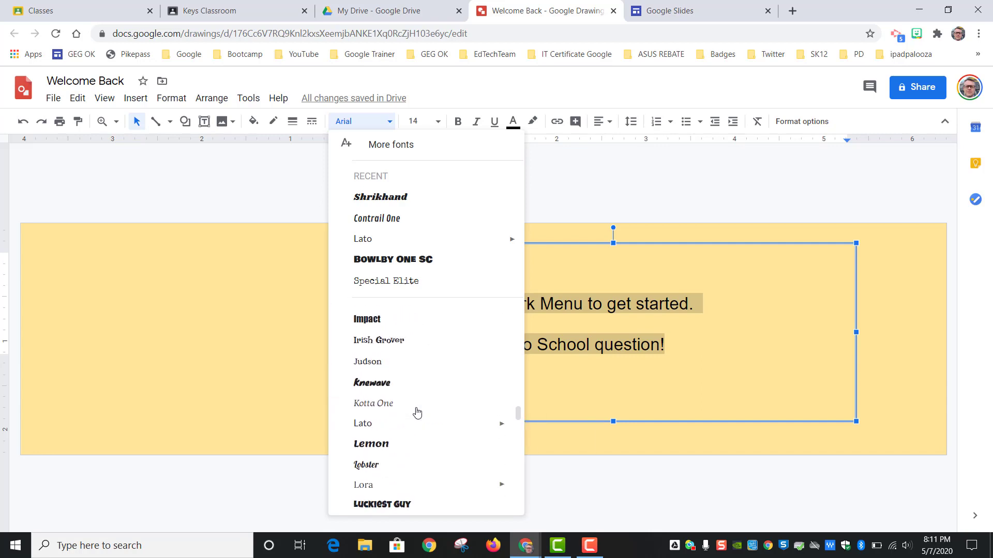
left_click(408, 145)
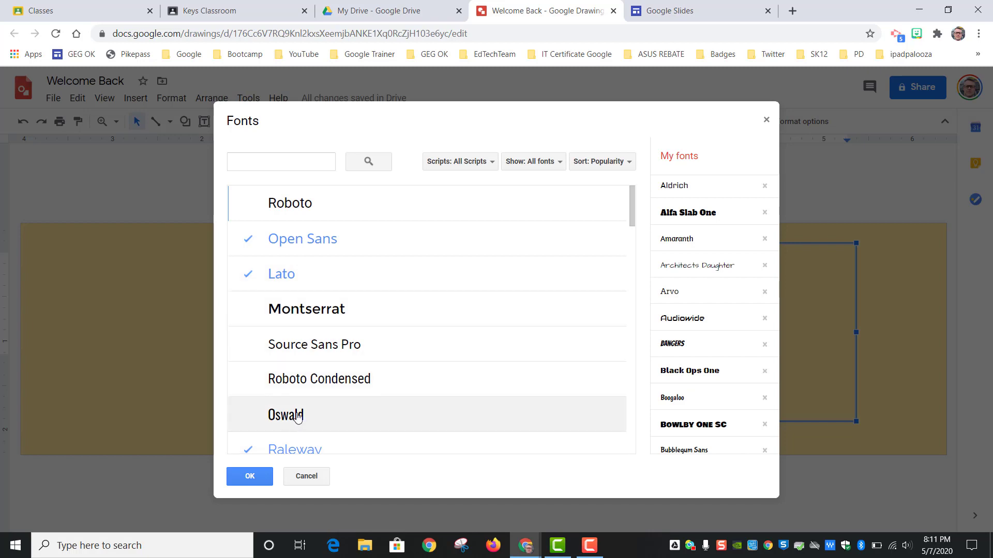
left_click(314, 313)
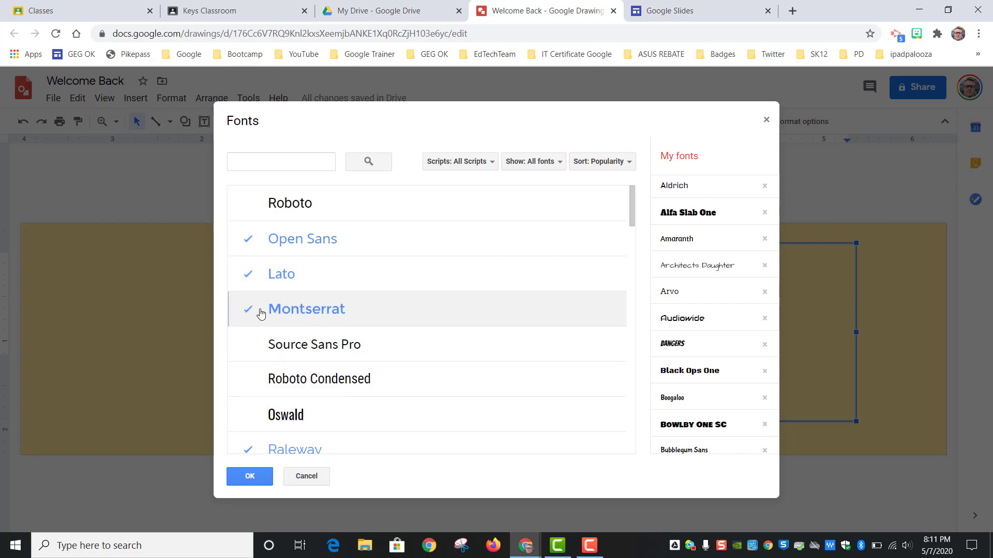
left_click(250, 476)
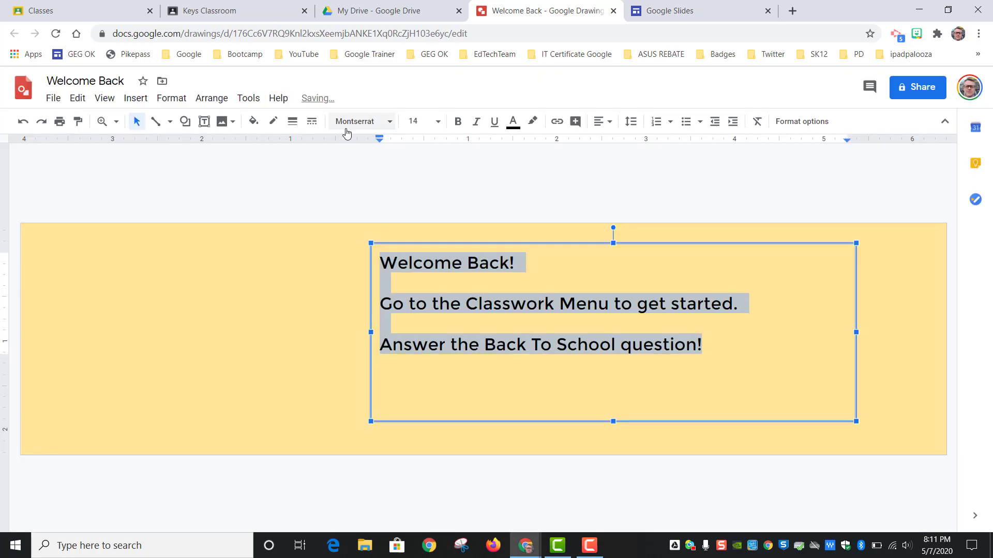
Change the welcome text font to Contrail One.
left_click(362, 122)
scroll(383, 356, "down", 4)
scroll(398, 300, "up", 4)
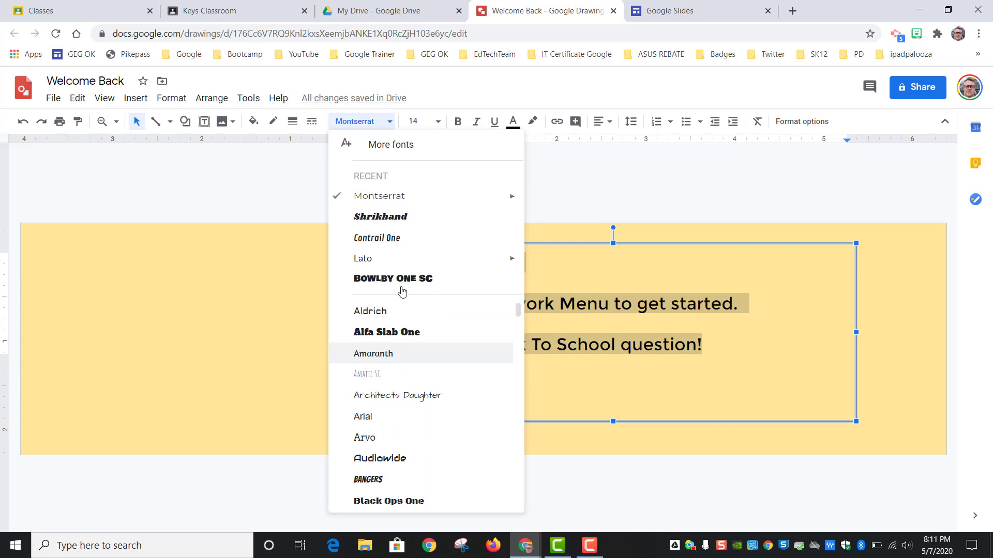
left_click(392, 241)
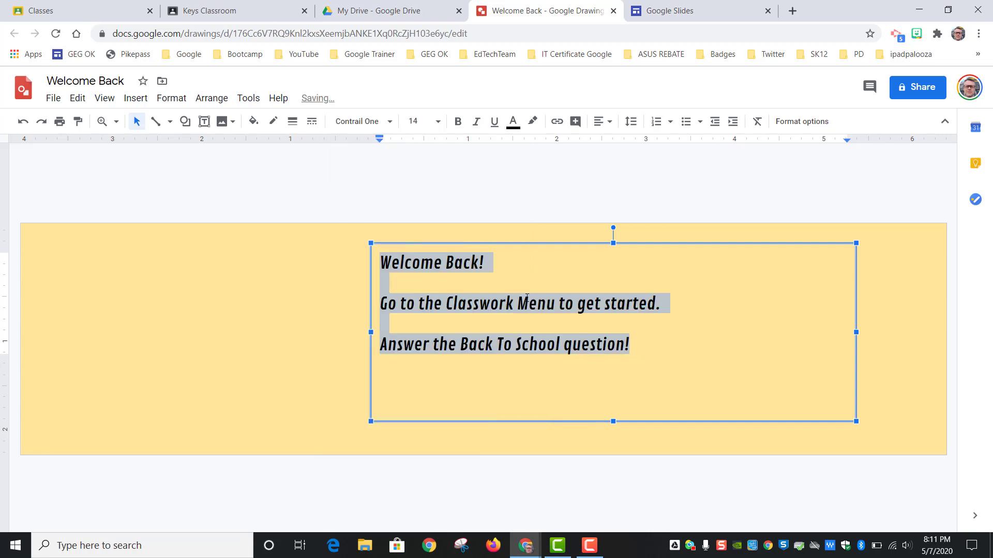
Set the welcome text size to 20, after trying 30 and 24.
left_click(438, 121)
left_click(418, 351)
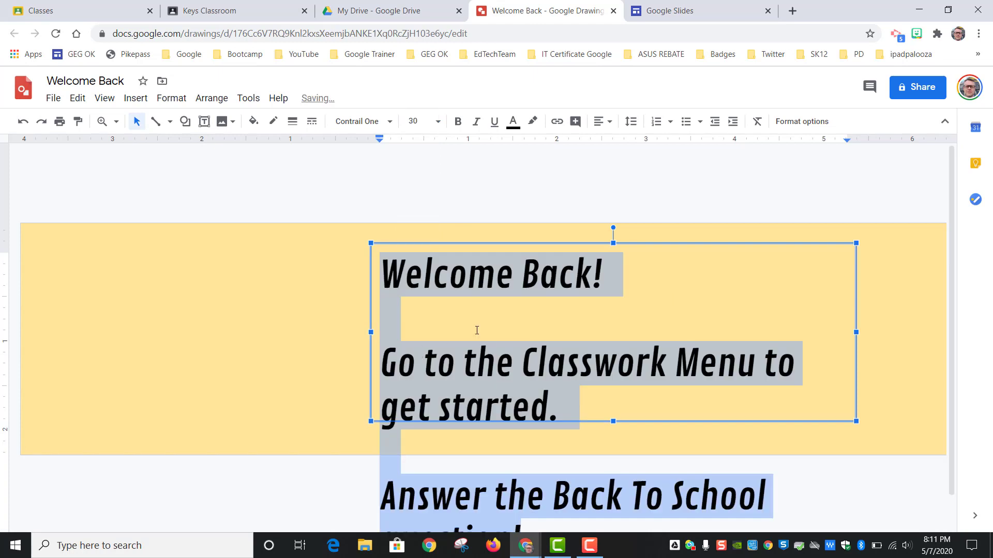
left_click(438, 121)
left_click(417, 331)
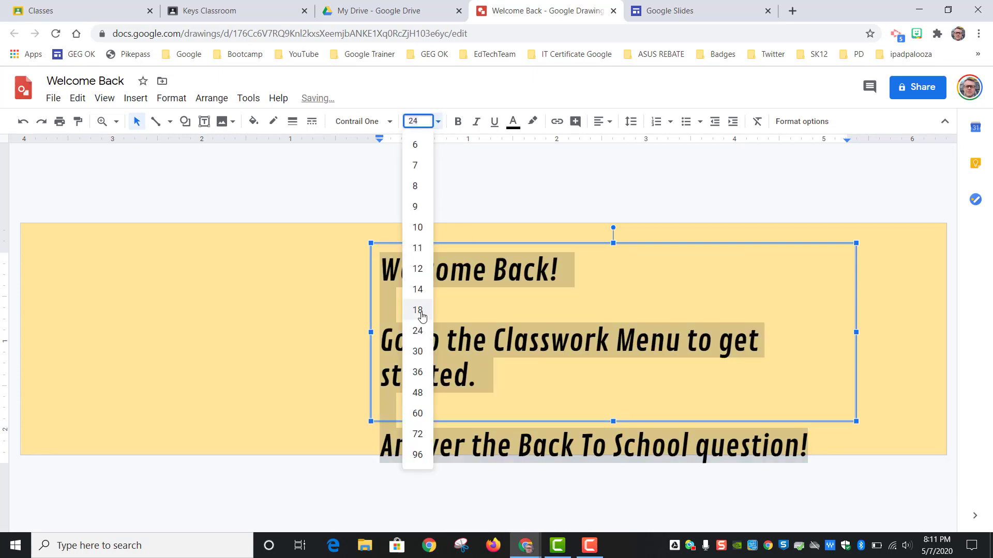
left_click(405, 121)
type("20")
key("Return")
left_click(414, 186)
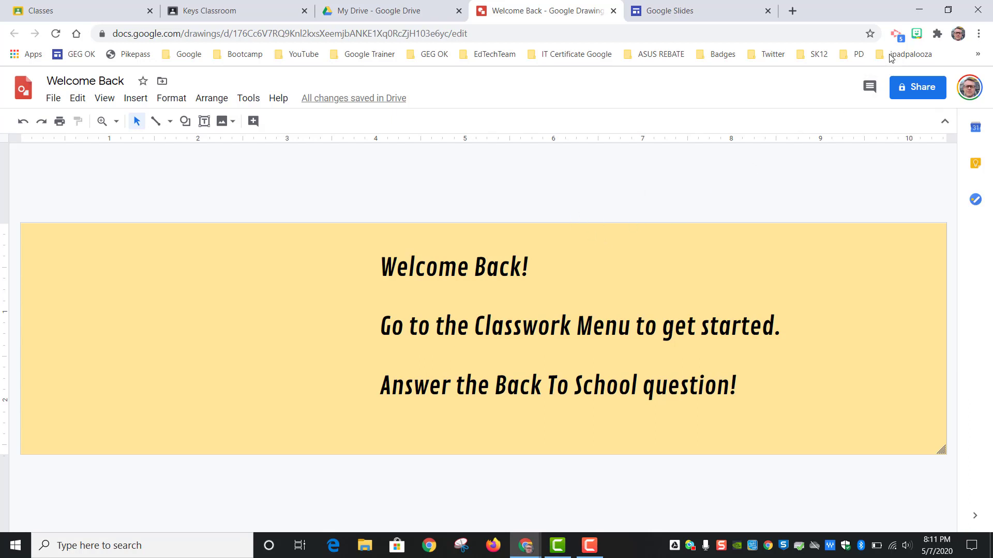
Search Bitmoji for 'Welcome' and copy the WELCOME-sign sticker image.
left_click(917, 36)
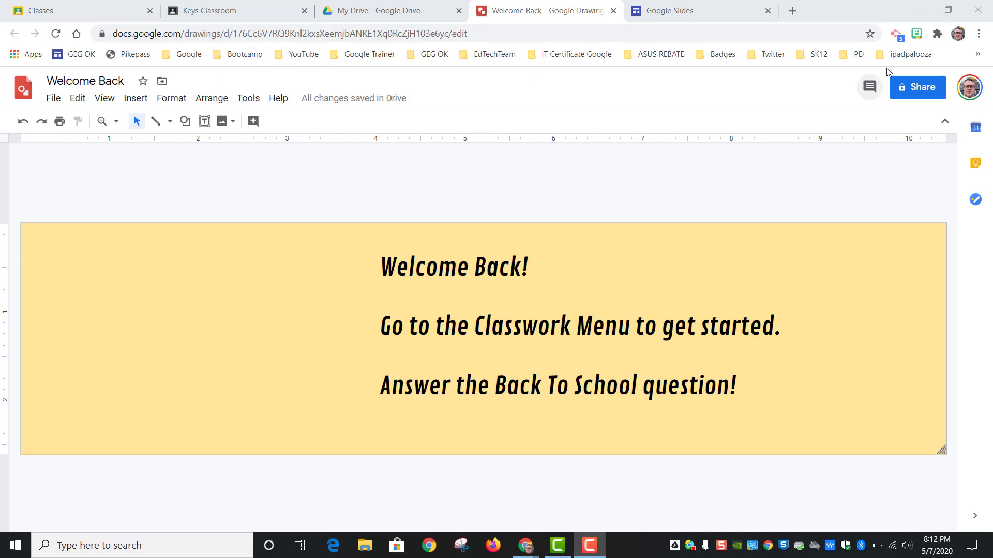
left_click(916, 33)
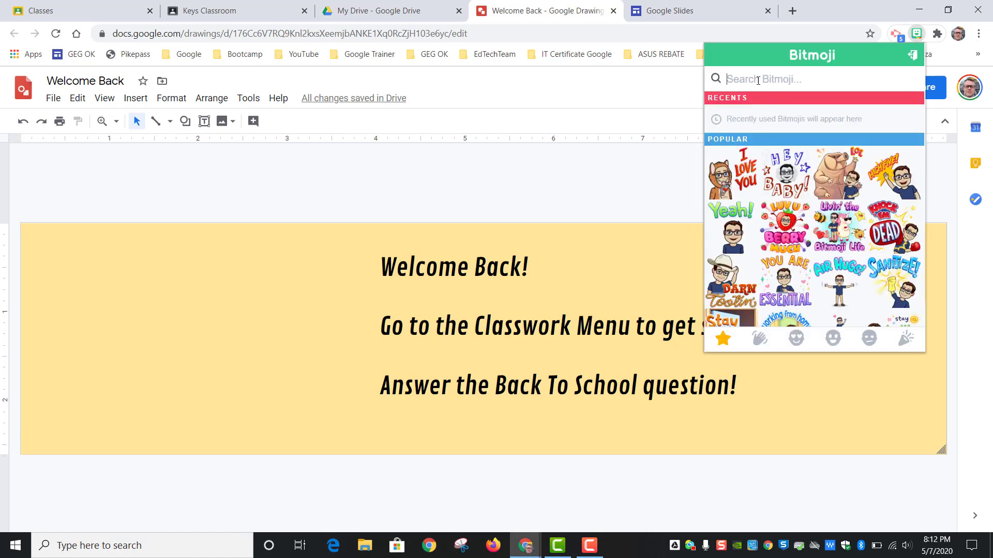
type("Welcome")
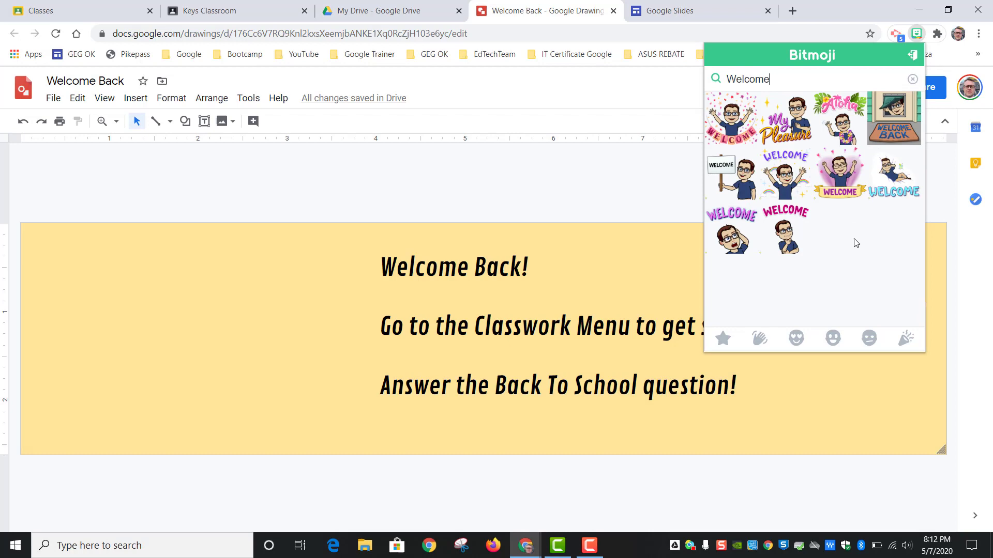
right_click(743, 183)
left_click(795, 223)
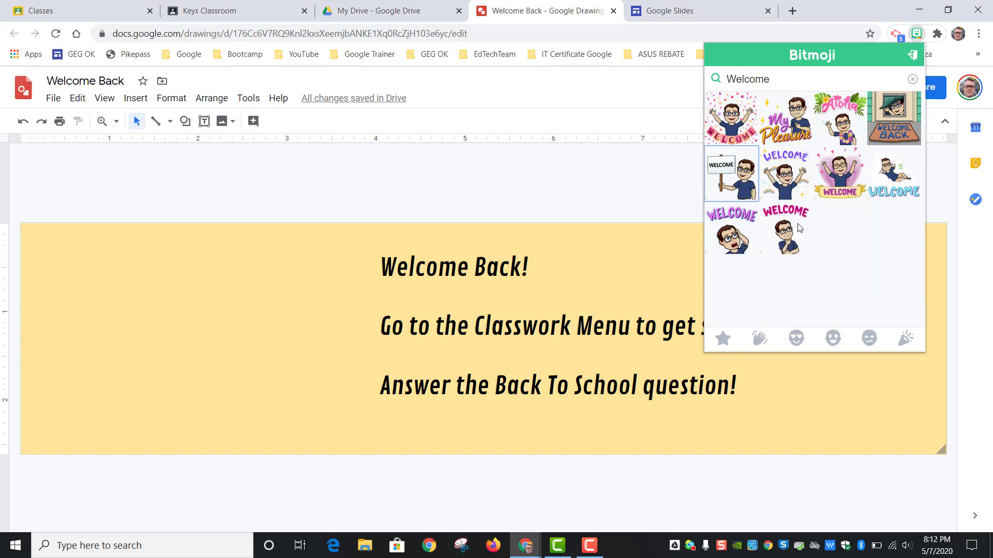
Paste the WELCOME-sign Bitmoji onto the banner, left of the welcome text.
left_click(212, 221)
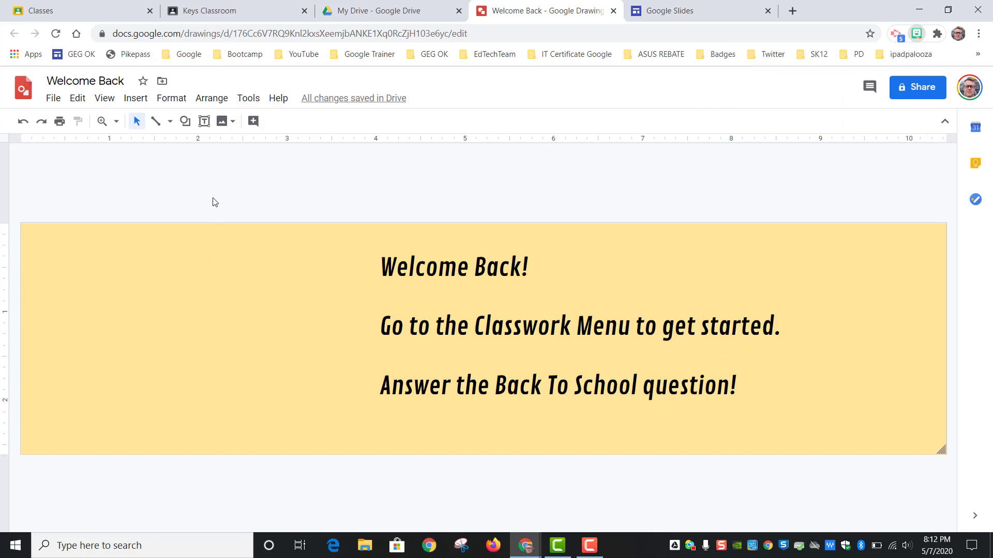
right_click(205, 315)
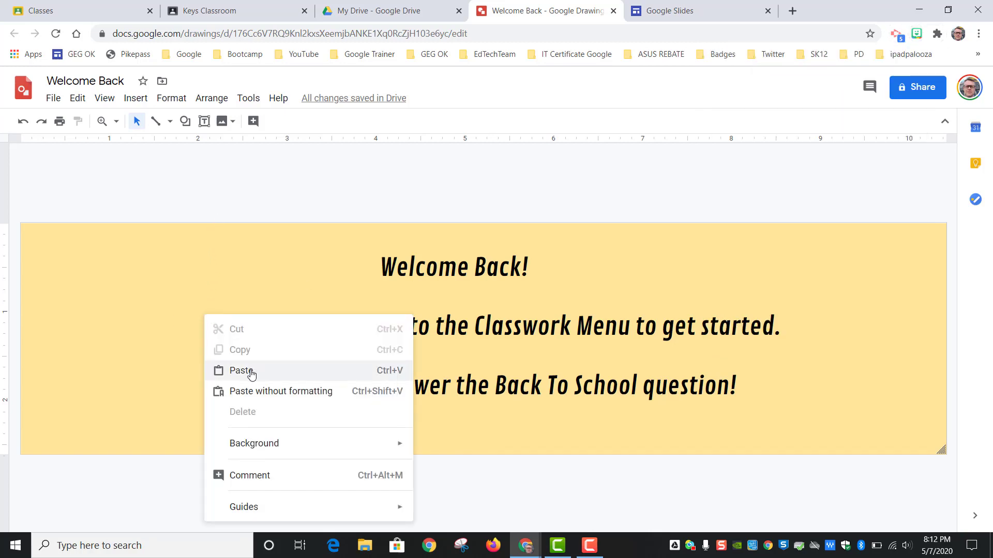
left_click(251, 369)
left_click_drag(295, 338, 333, 347)
left_click(650, 252)
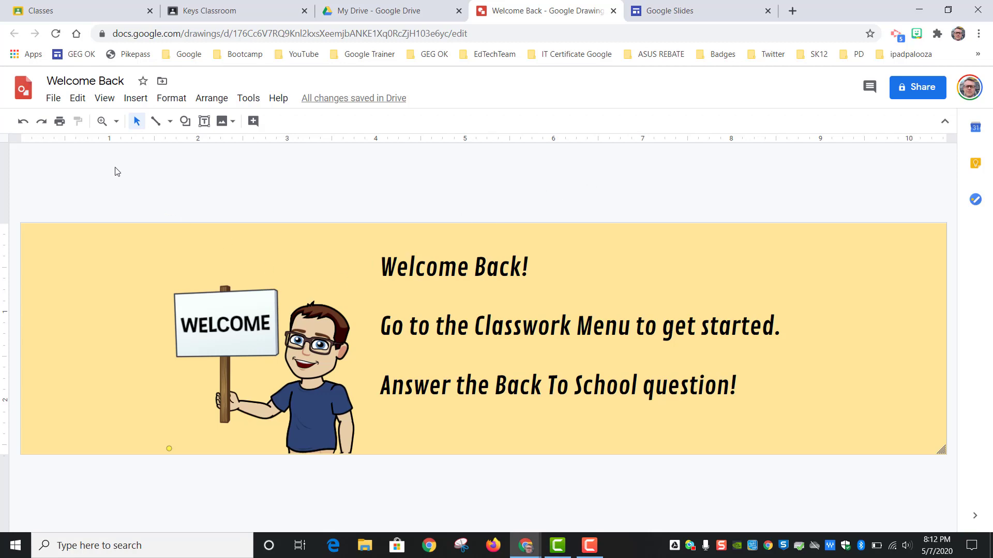
Export the banner as a PNG file, 'Welcome Back (1).png'.
left_click(51, 98)
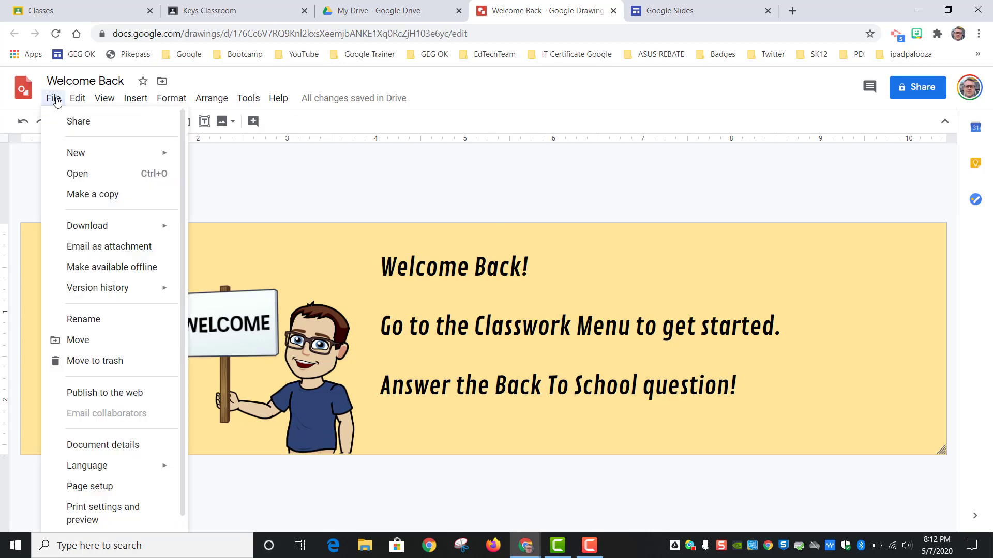
mouse_move(72, 233)
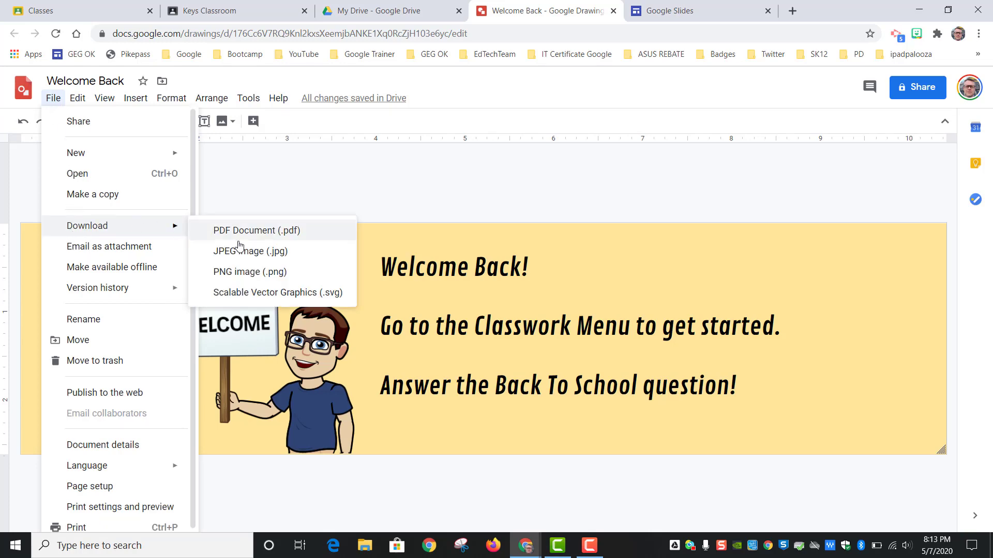
left_click(259, 273)
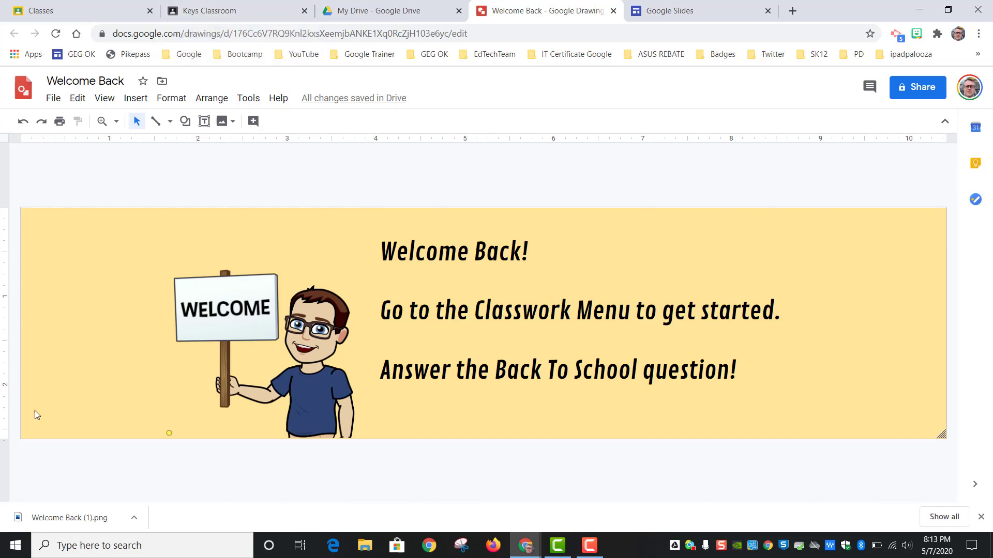
Upload Welcome Back (1).png as the Keys Classroom header, with the crop stretched to the full image.
left_click(218, 8)
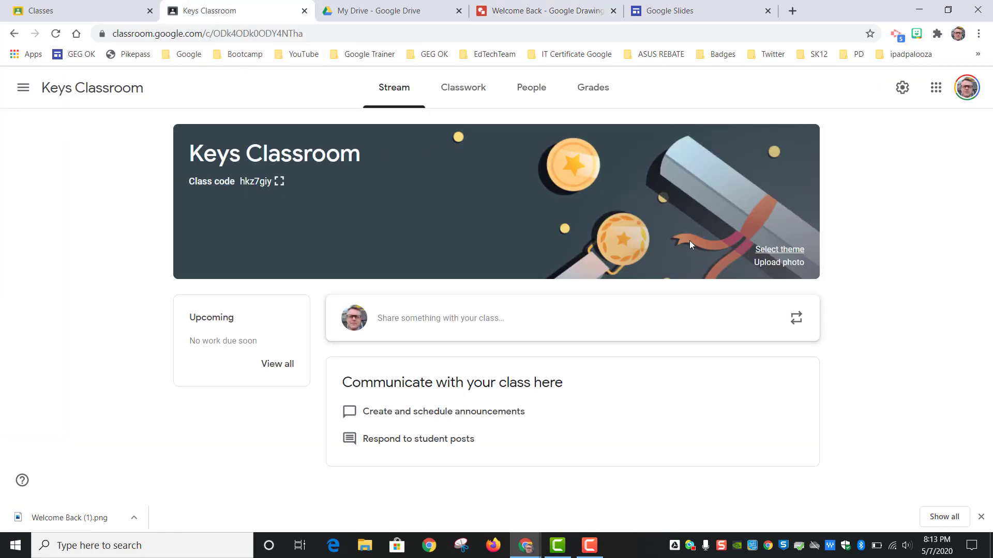
left_click(780, 263)
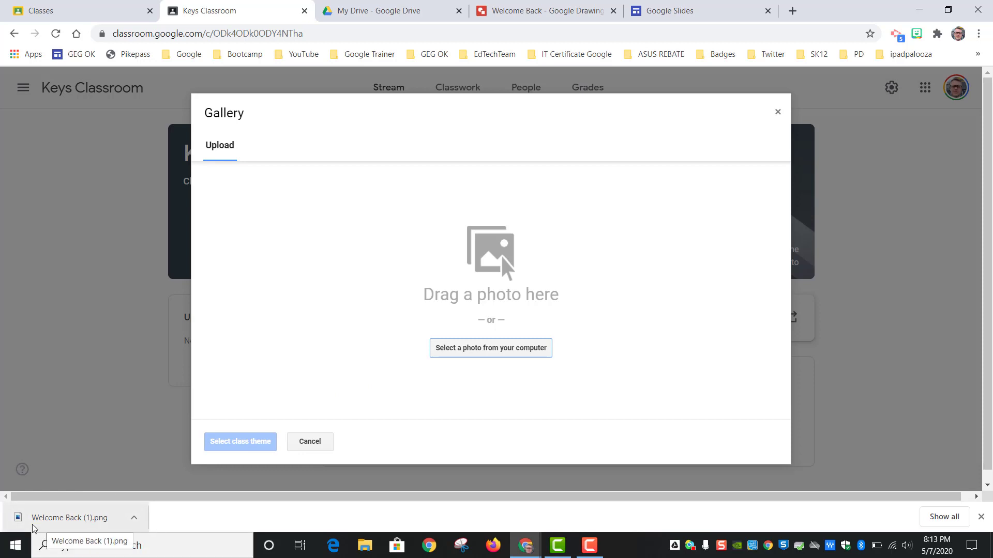
left_click_drag(57, 519, 483, 327)
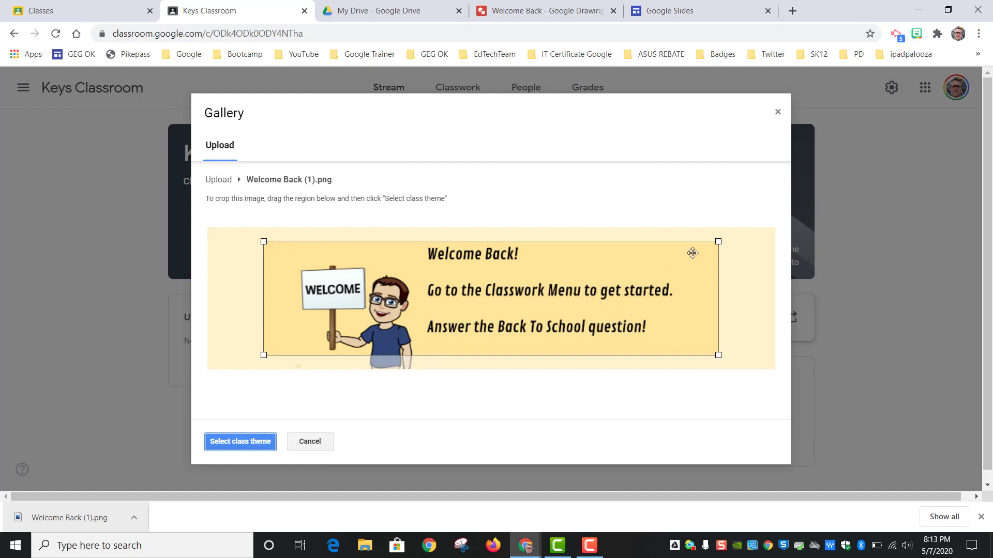
left_click_drag(718, 241, 774, 227)
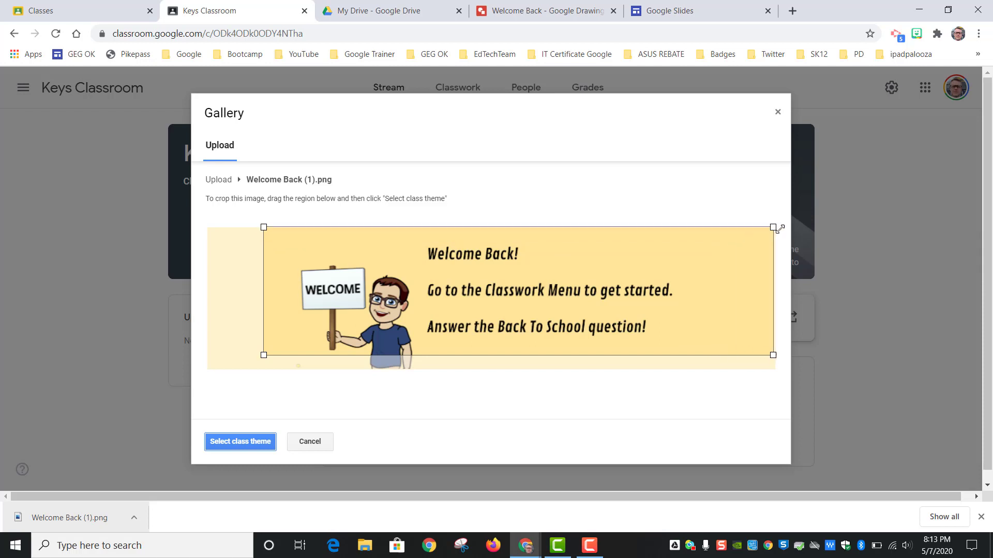
left_click_drag(264, 356, 200, 369)
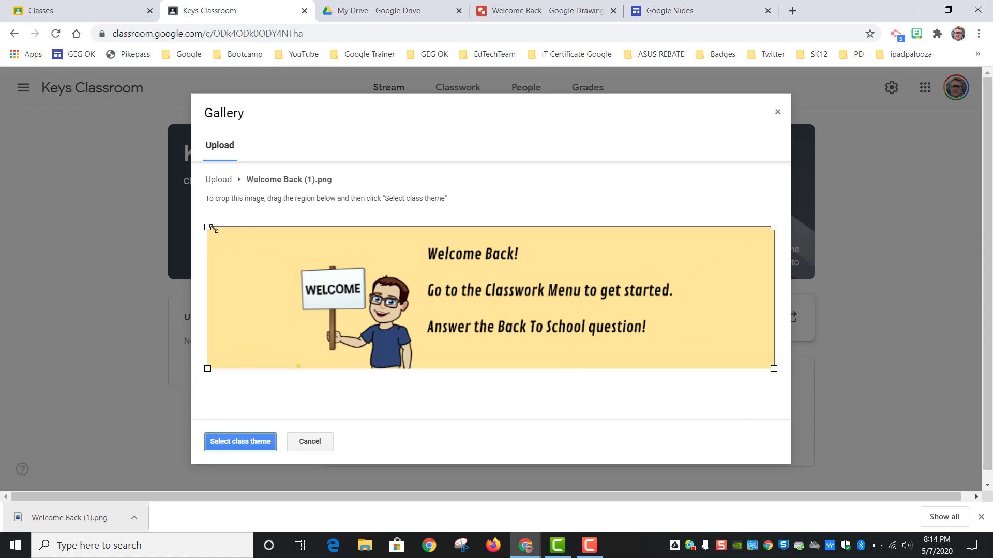
left_click_drag(210, 226, 202, 223)
left_click(240, 442)
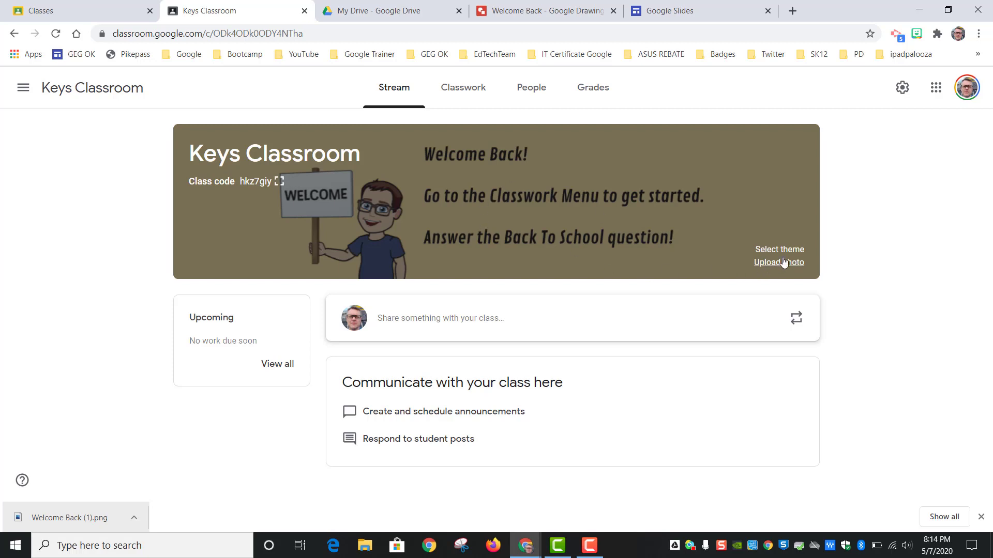
left_click(551, 11)
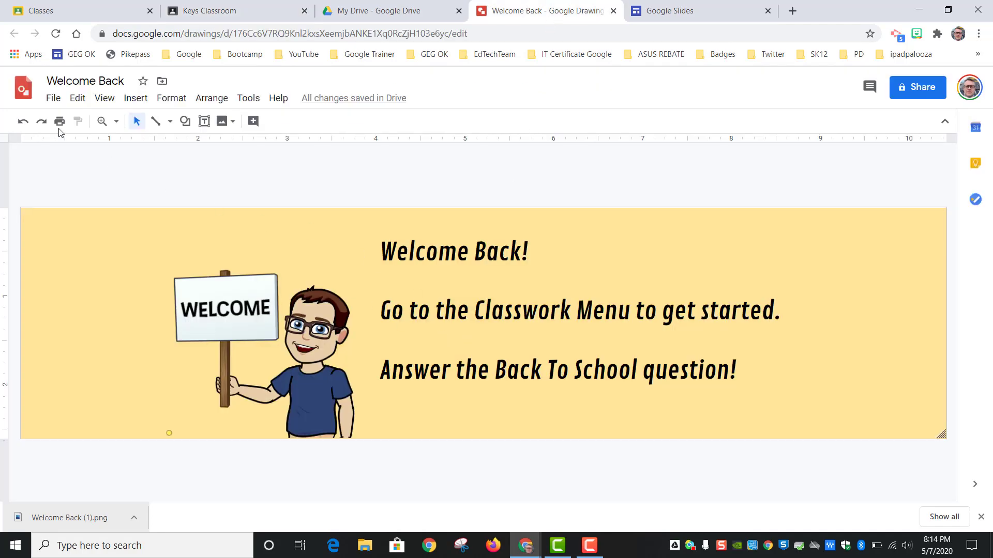
left_click(52, 98)
mouse_move(96, 227)
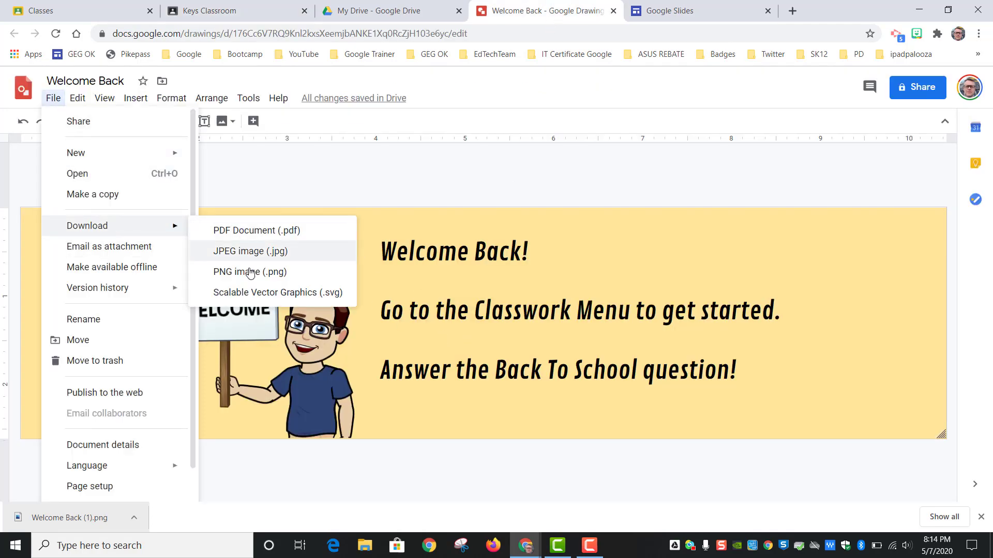
left_click(222, 11)
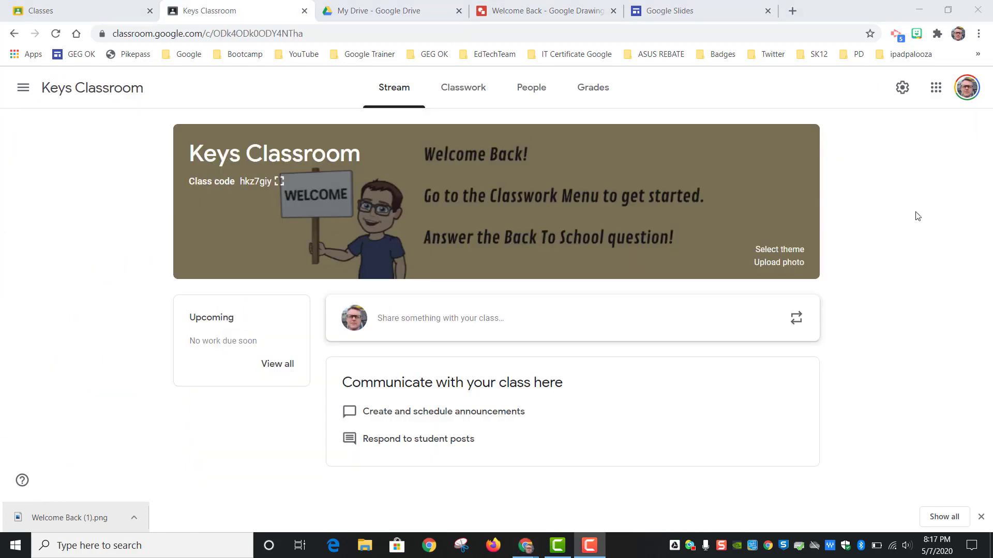
Try the Cover and Large banner header types, then set the Sites header back to Banner.
left_click(722, 15)
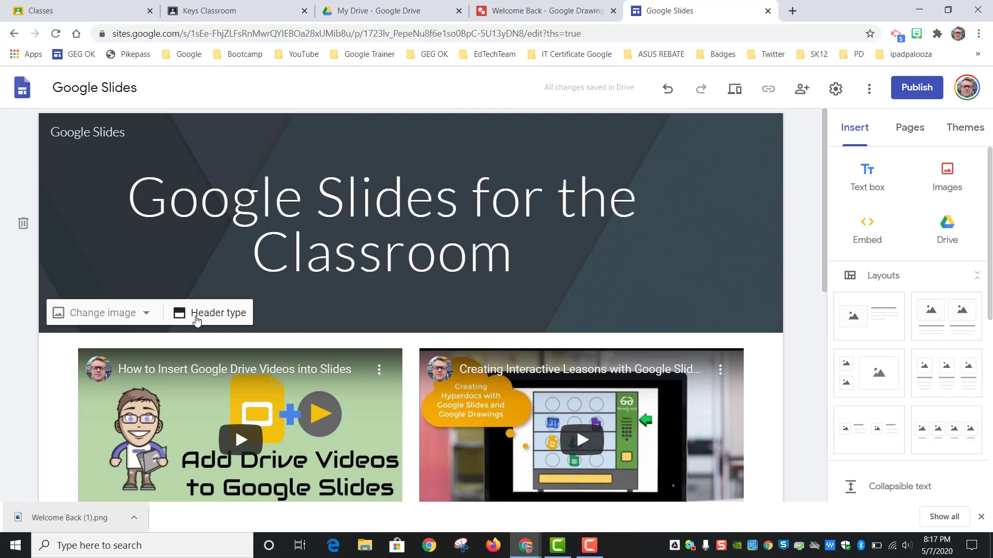
left_click(197, 320)
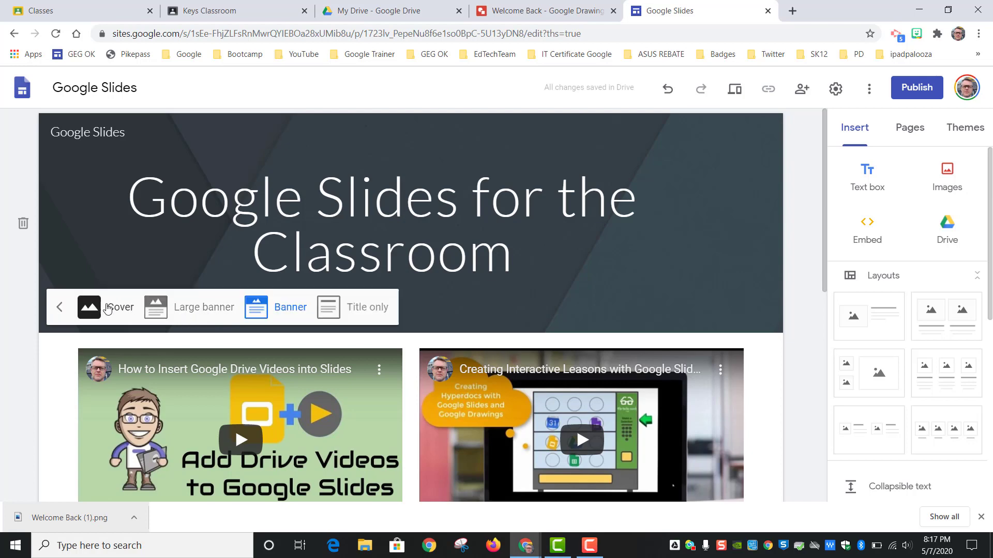
left_click(107, 308)
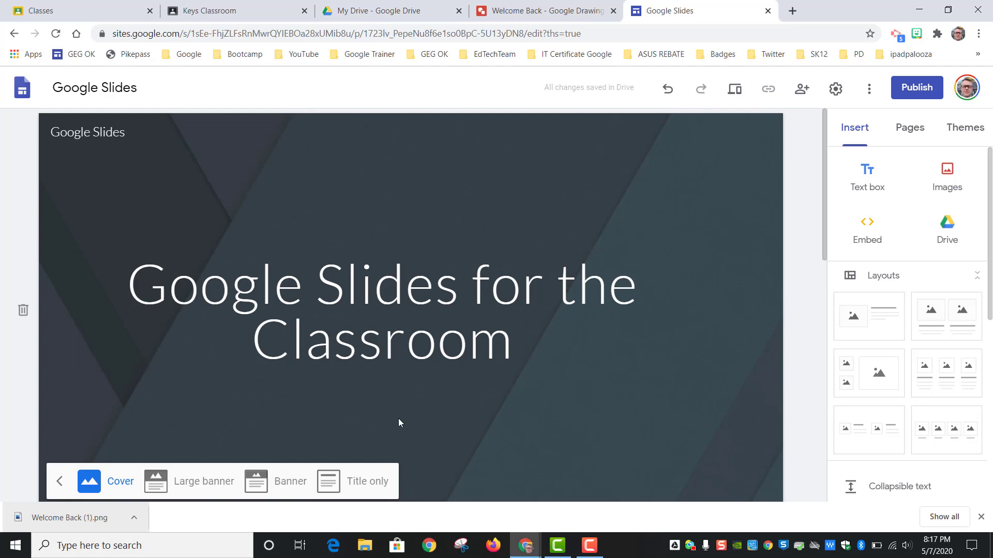
left_click(217, 481)
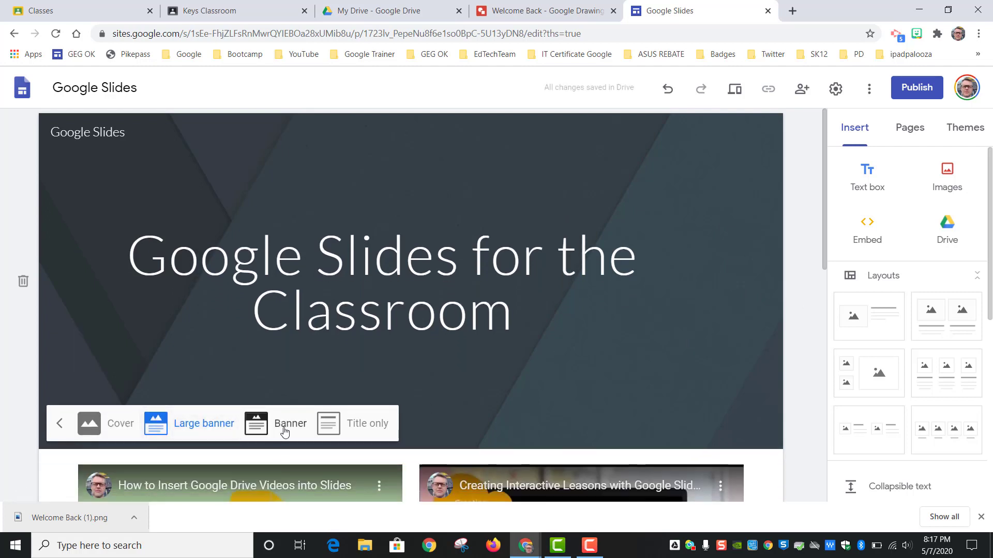
left_click(284, 431)
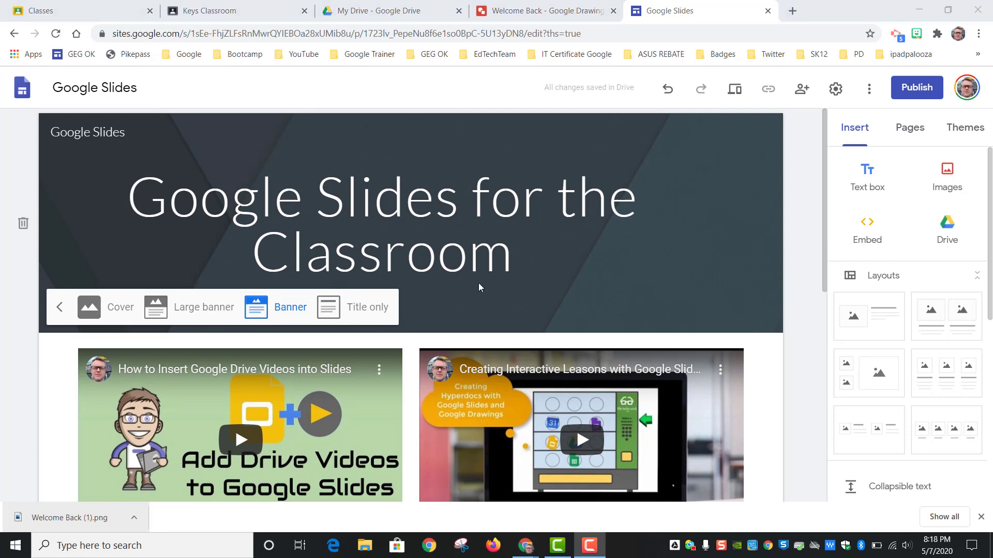
In the Welcome Back drawing, dismiss the download menu and select the welcome text.
left_click(525, 14)
left_click(508, 145)
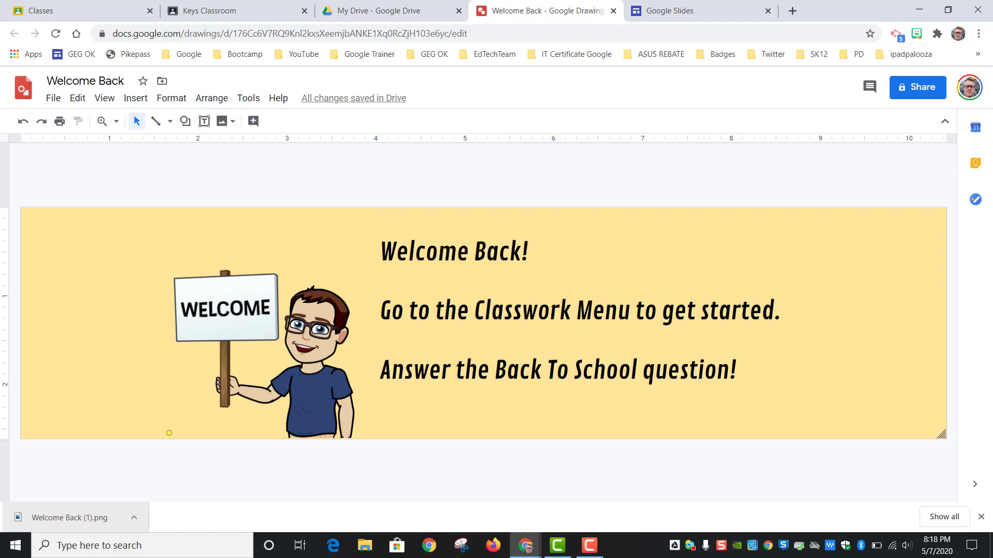
left_click(550, 310)
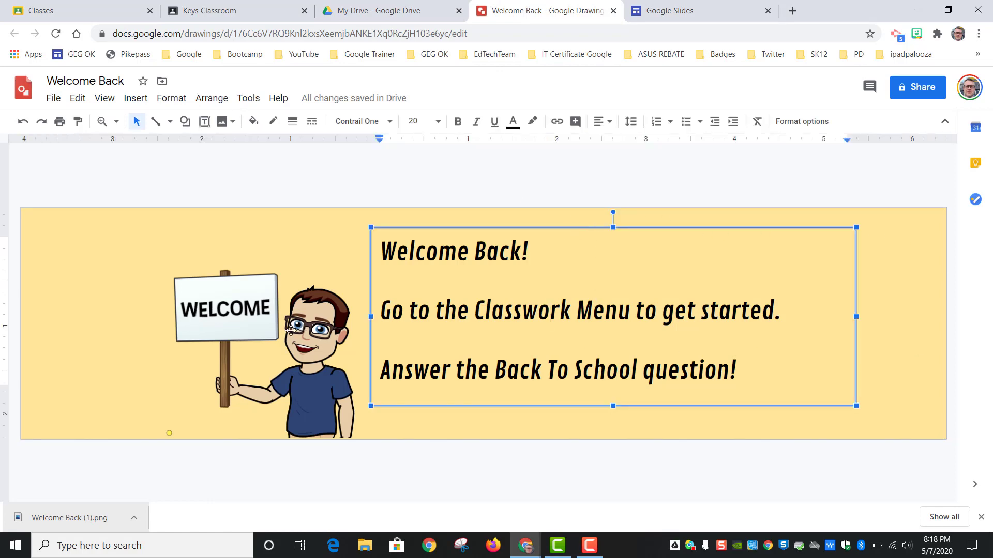
Delete the 'Google Slides for the Classroom' title from the Sites page header.
left_click(693, 11)
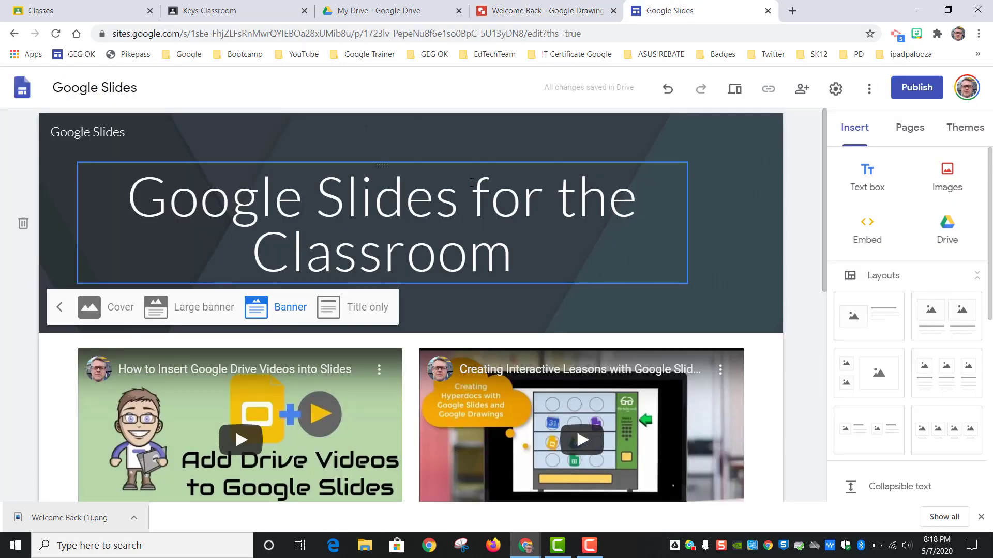
left_click(489, 178)
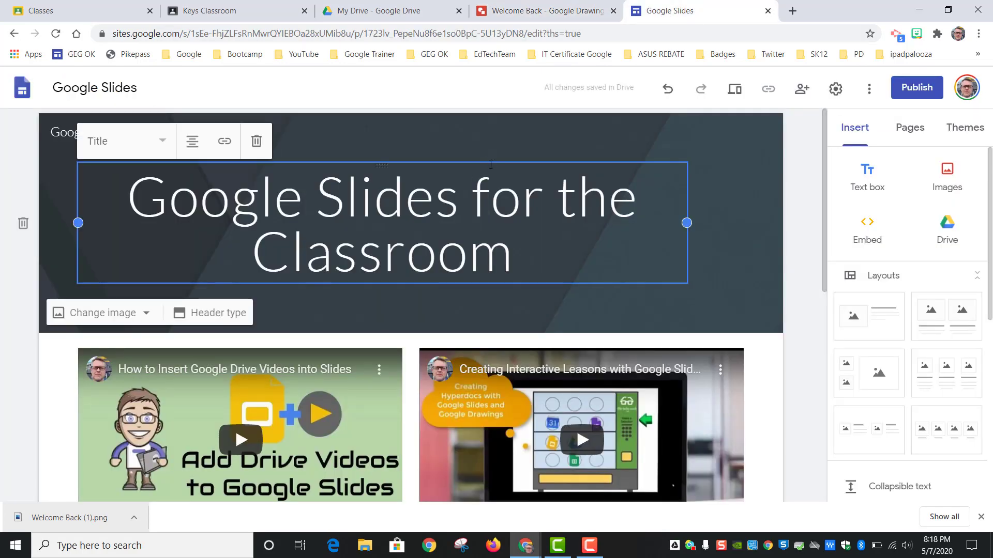
left_click(256, 141)
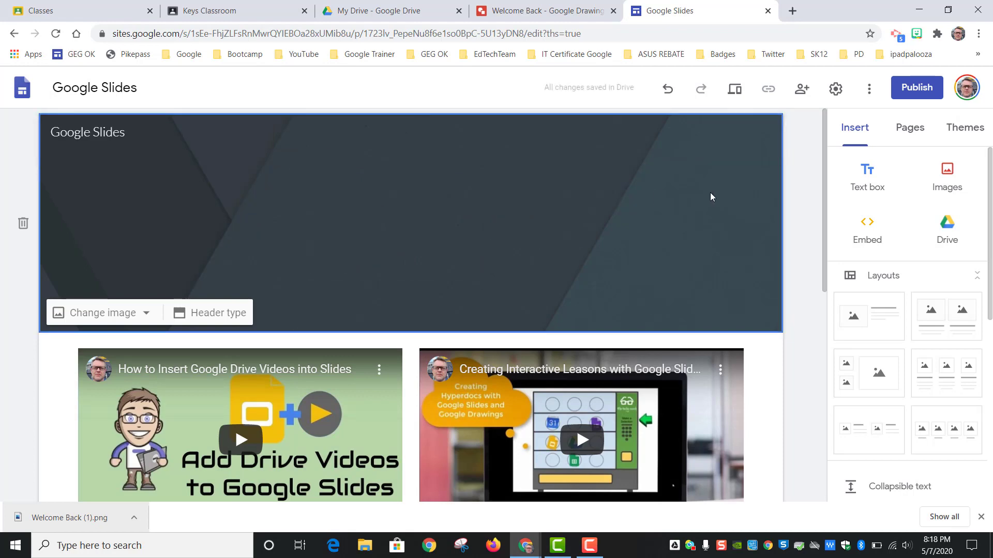
Narrow the welcome text box, move the Bitmoji to the left edge and place the text beside it.
left_click(543, 10)
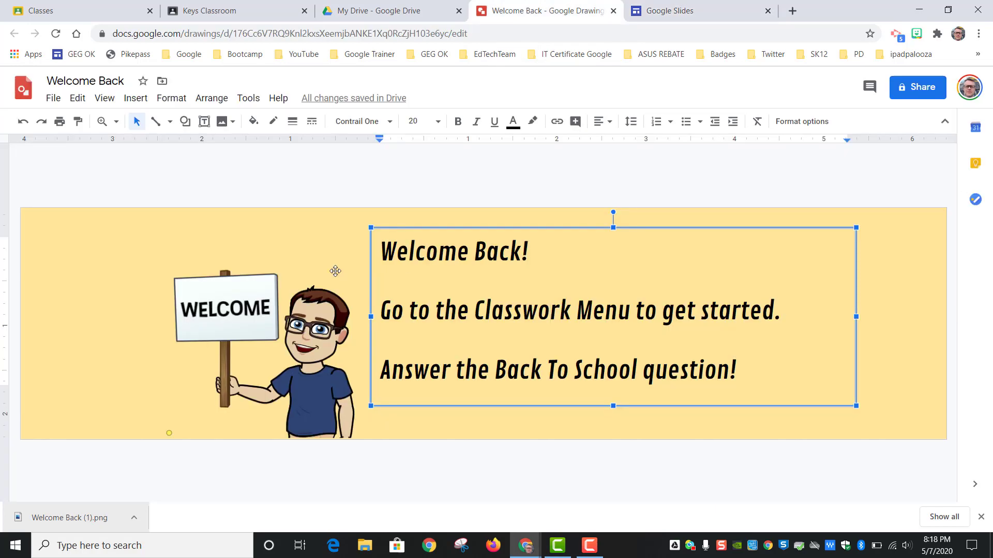
left_click(397, 252)
left_click_drag(370, 316, 605, 316)
left_click_drag(310, 313, 187, 312)
left_click(674, 244)
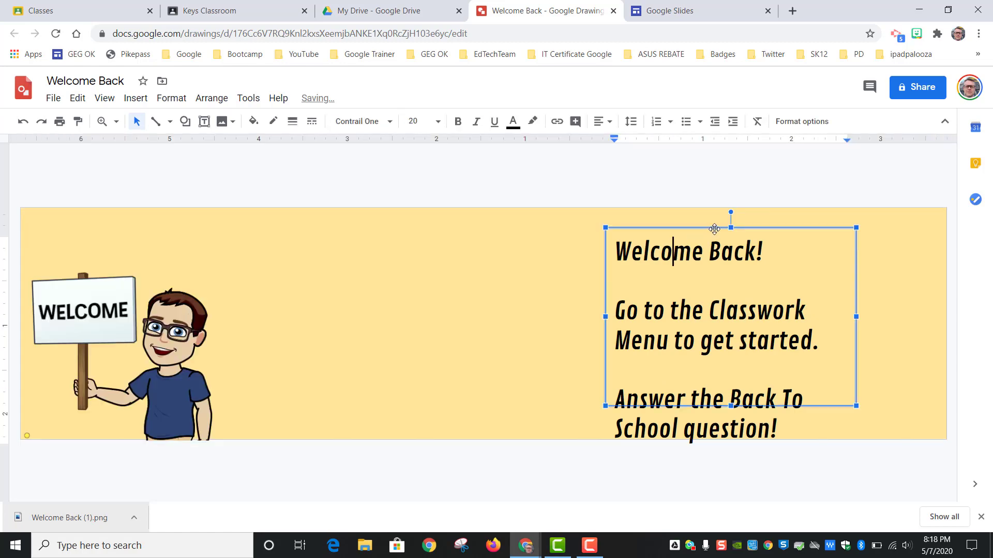
left_click_drag(748, 229, 365, 231)
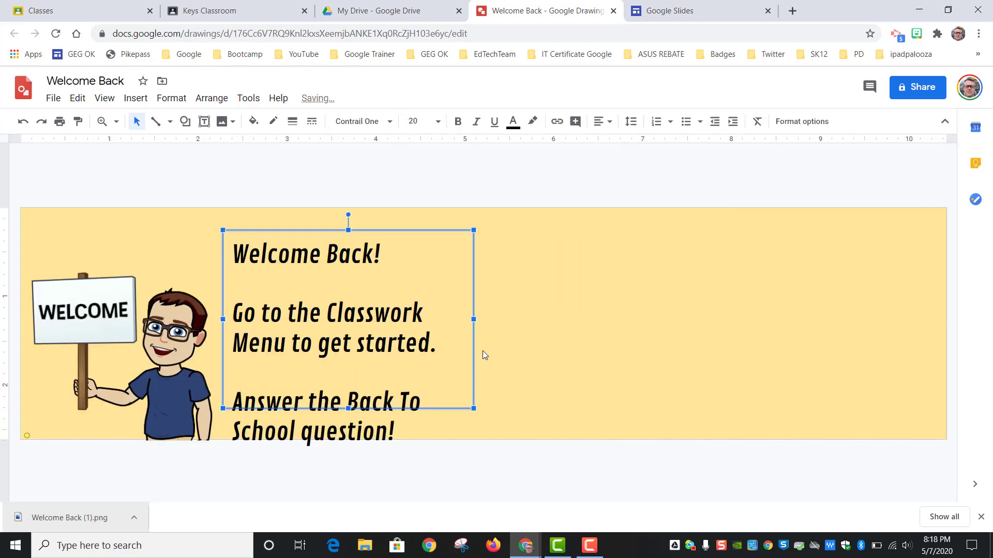
Set all of the welcome text to font size 18.
double_click(360, 409)
left_click_drag(396, 430, 213, 264)
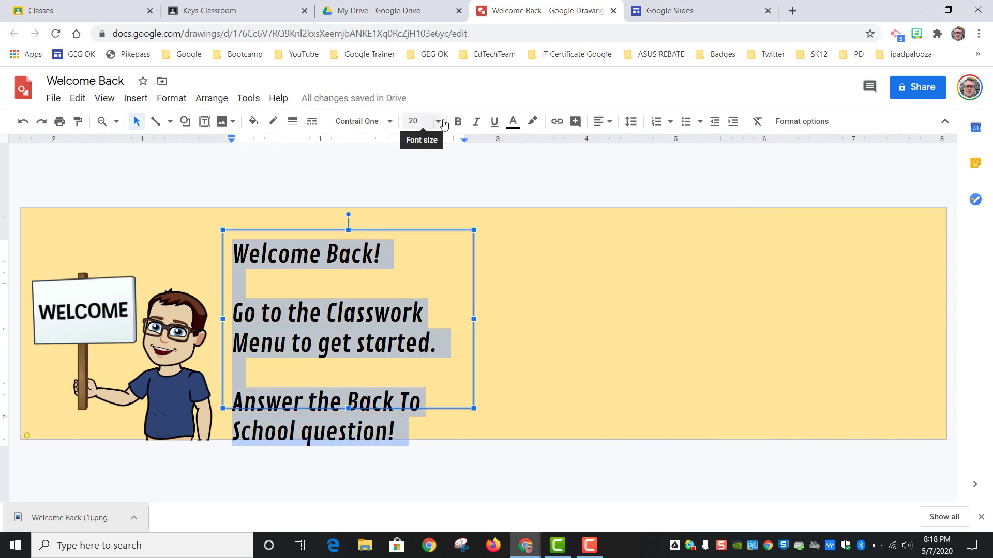
left_click(420, 121)
left_click(417, 310)
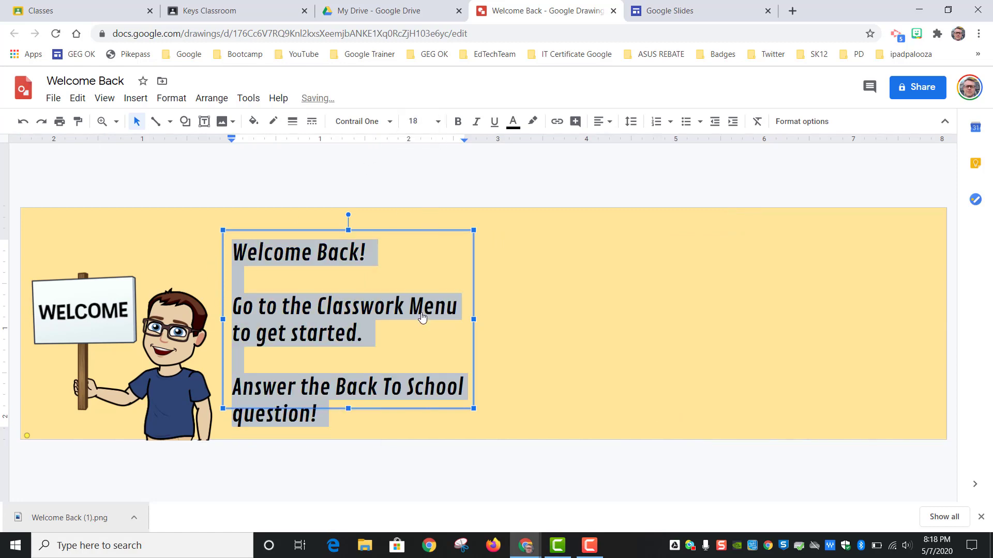
left_click(539, 245)
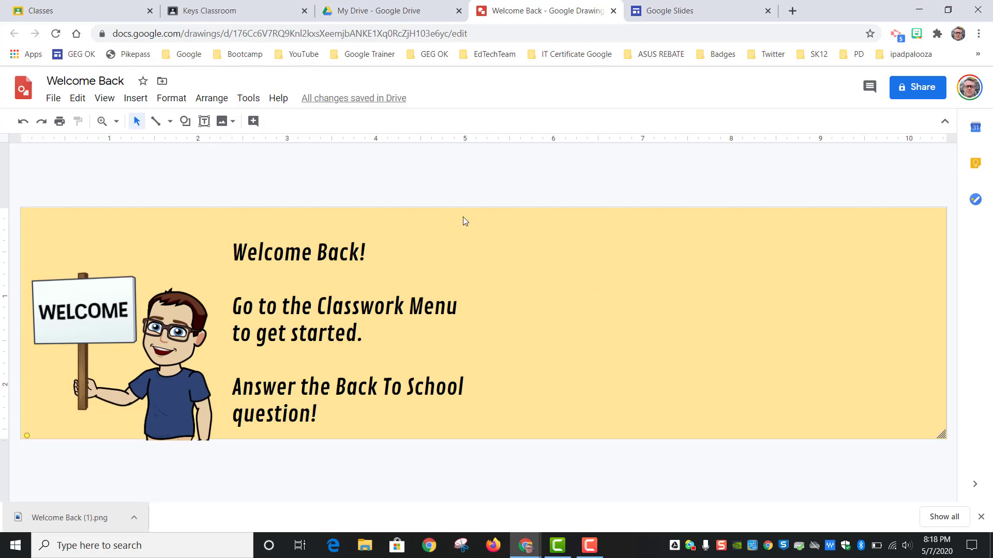
Draw a rectangle across the banner's right half and add the supply-list text inside it.
left_click(185, 121)
mouse_move(207, 156)
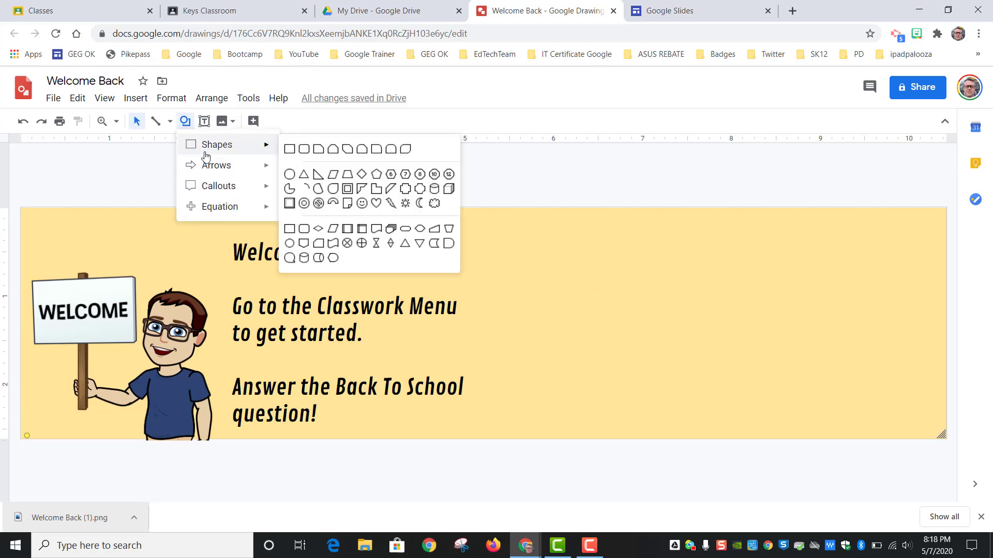
left_click(302, 153)
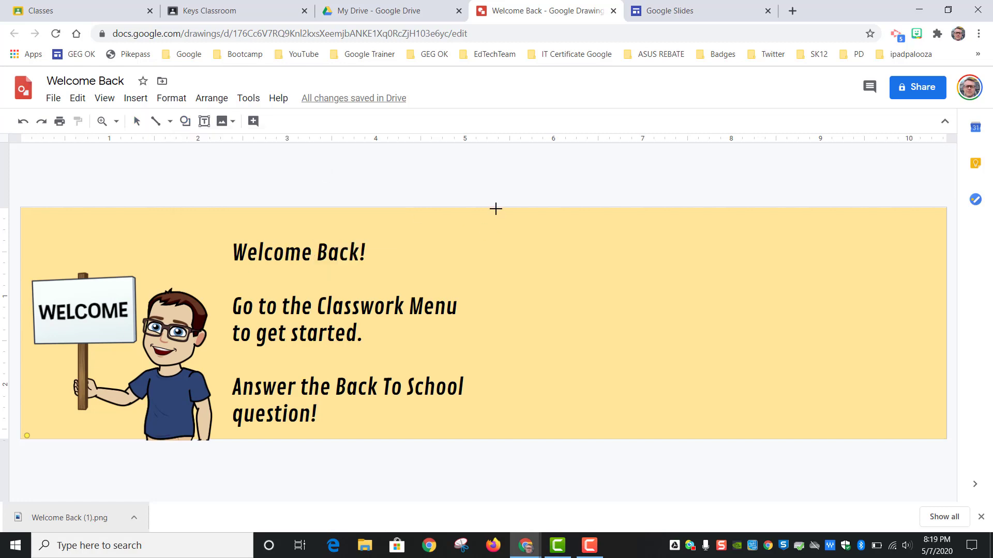
left_click_drag(479, 208, 946, 440)
left_click(662, 181)
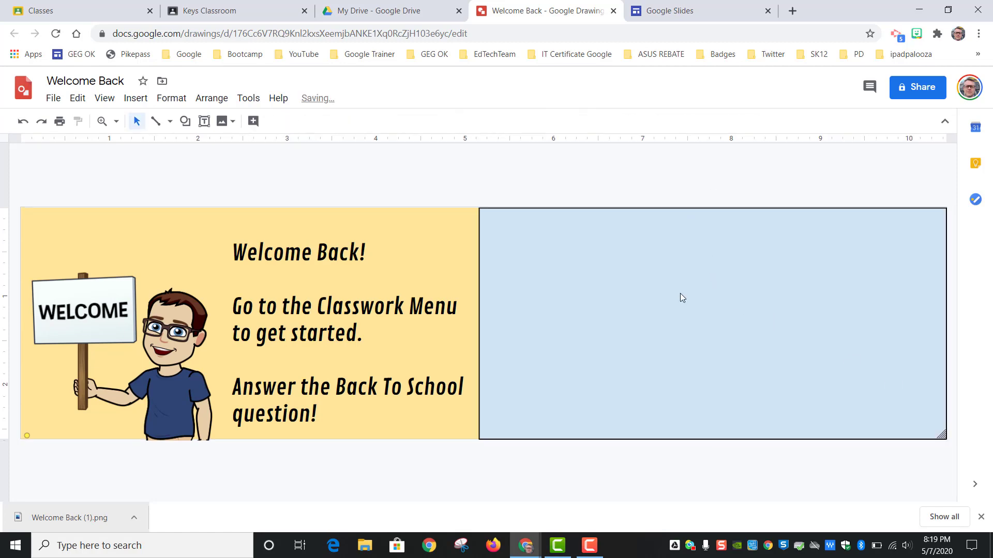
right_click(673, 275)
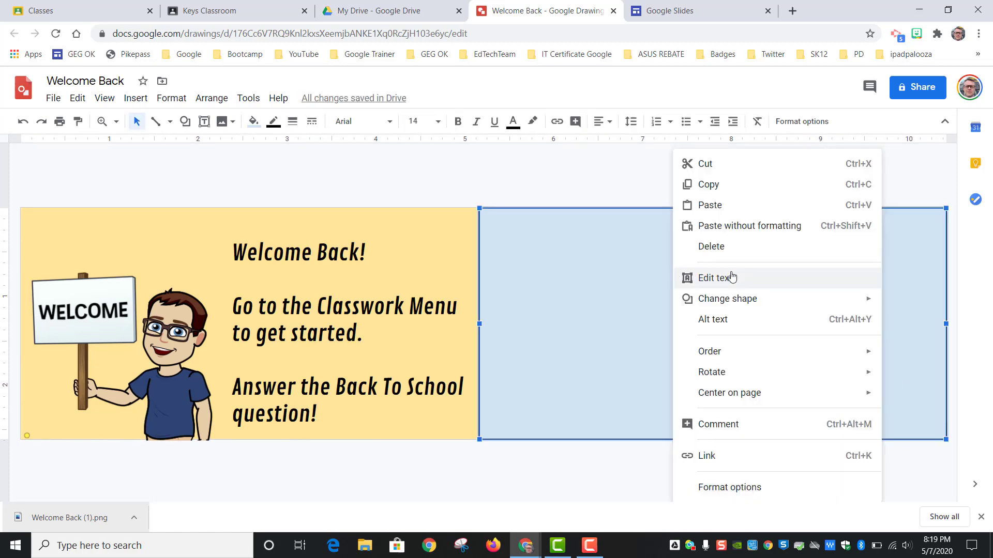
left_click(699, 274)
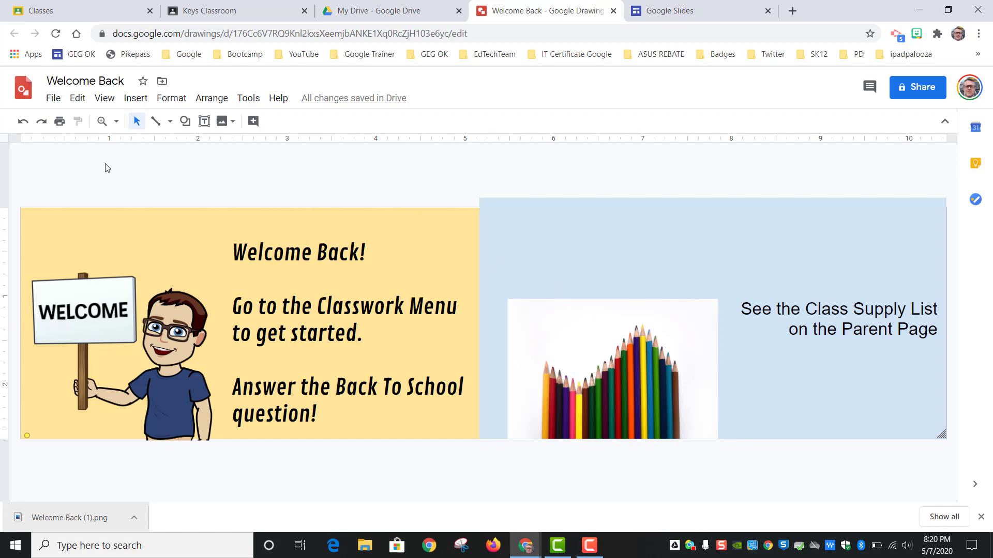
Download the banner as a PNG image.
left_click(53, 99)
mouse_move(89, 232)
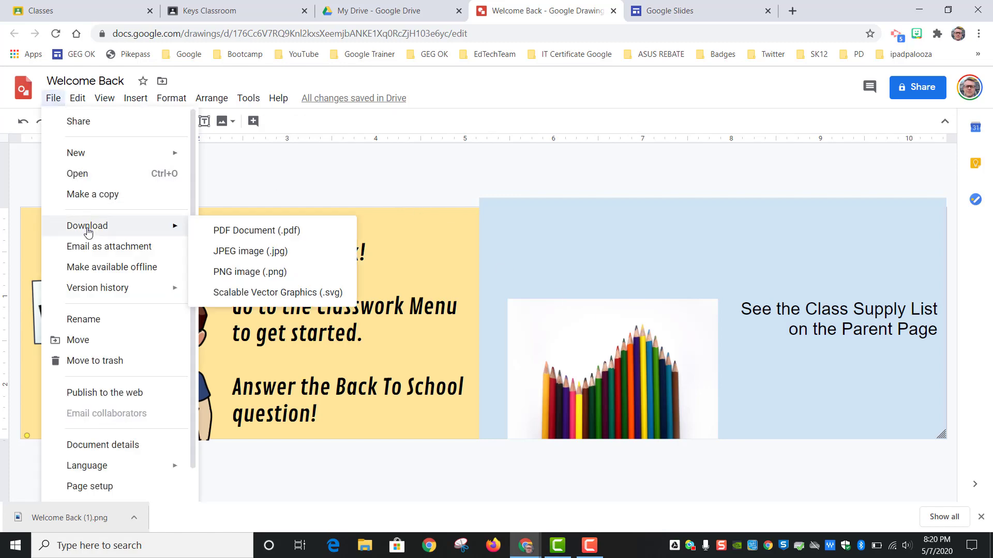
left_click(220, 272)
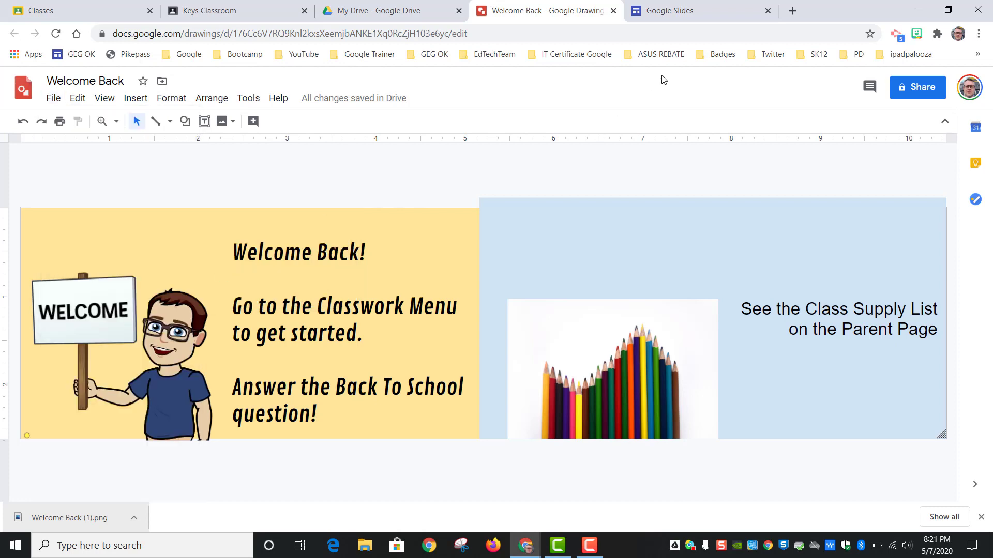
Upload Welcome Back (2) from the Downloads folder as the new Sites header image.
left_click(667, 11)
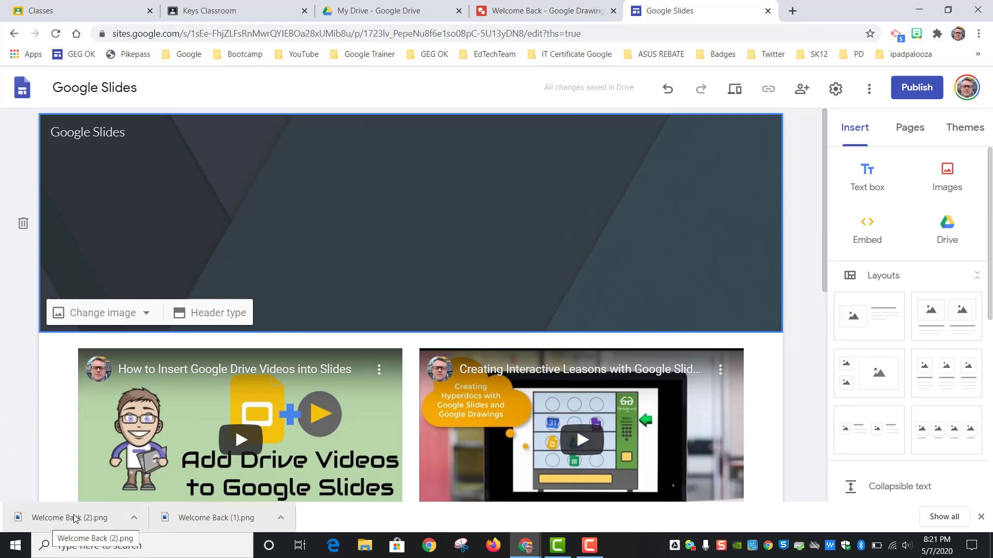
left_click(145, 314)
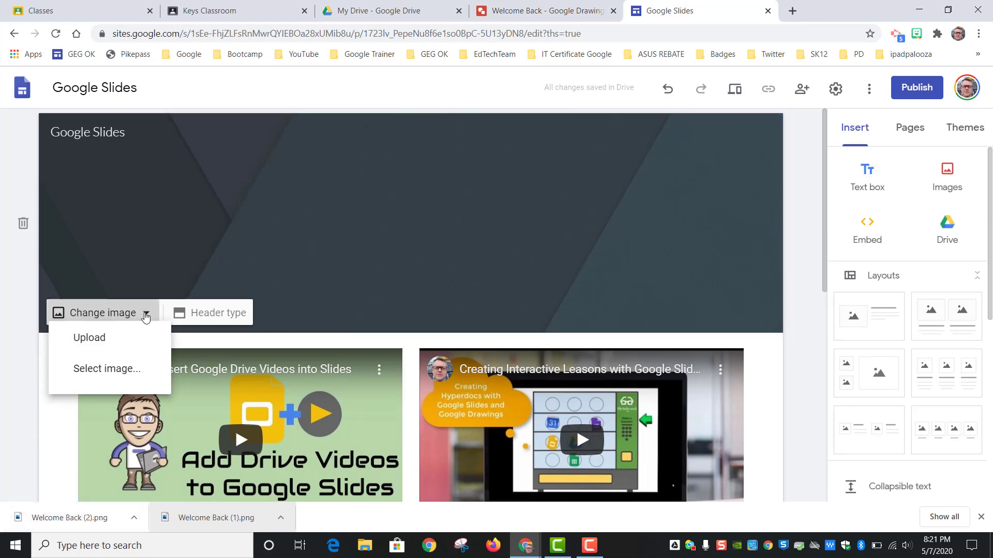
left_click(77, 352)
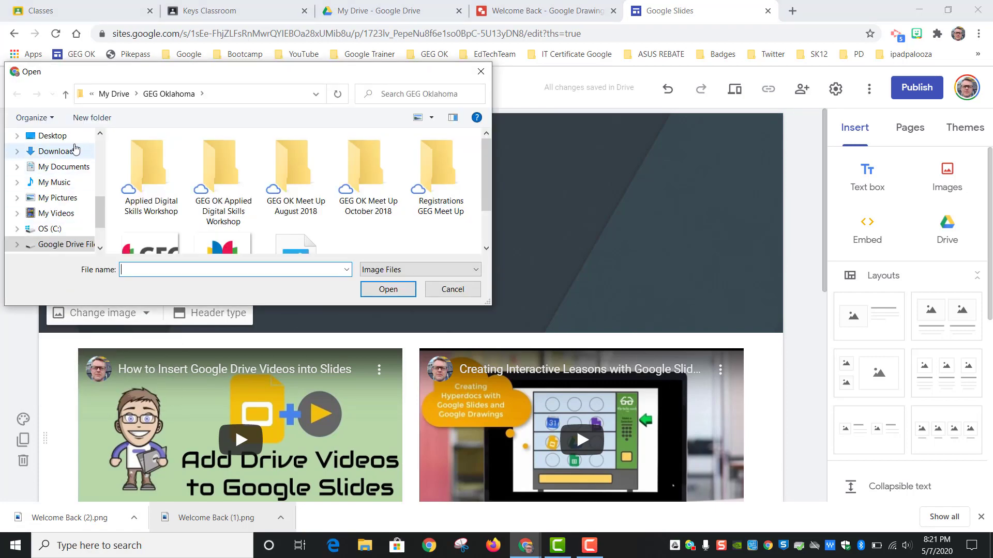
left_click(68, 151)
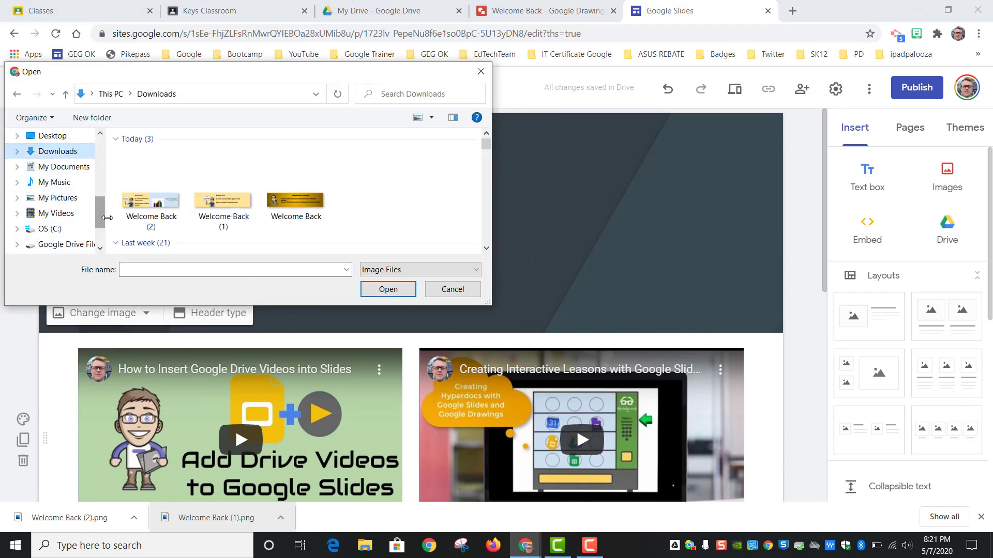
left_click(152, 212)
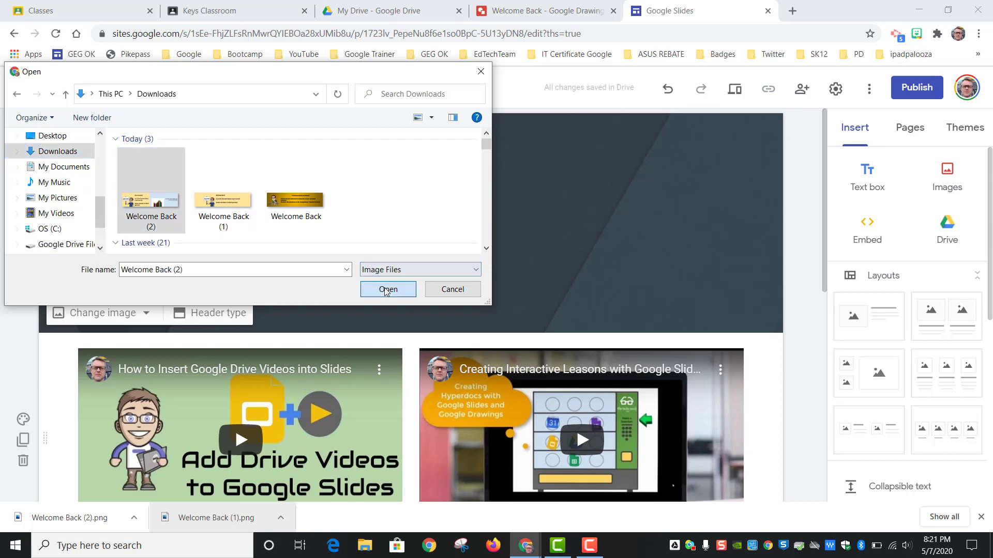
left_click(387, 288)
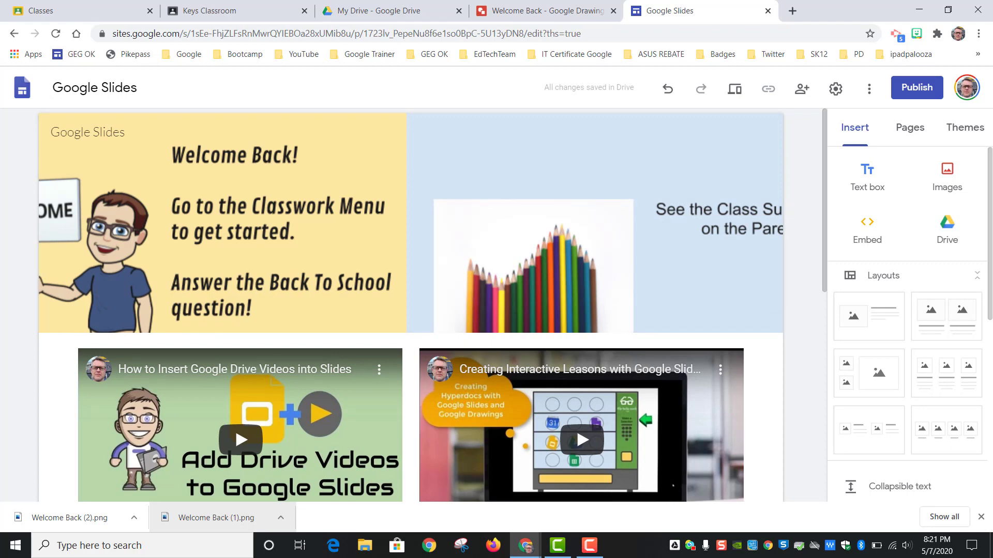
Preview the site at tablet, phone and large-screen sizes, then return to the Welcome Back drawing.
key("F10")
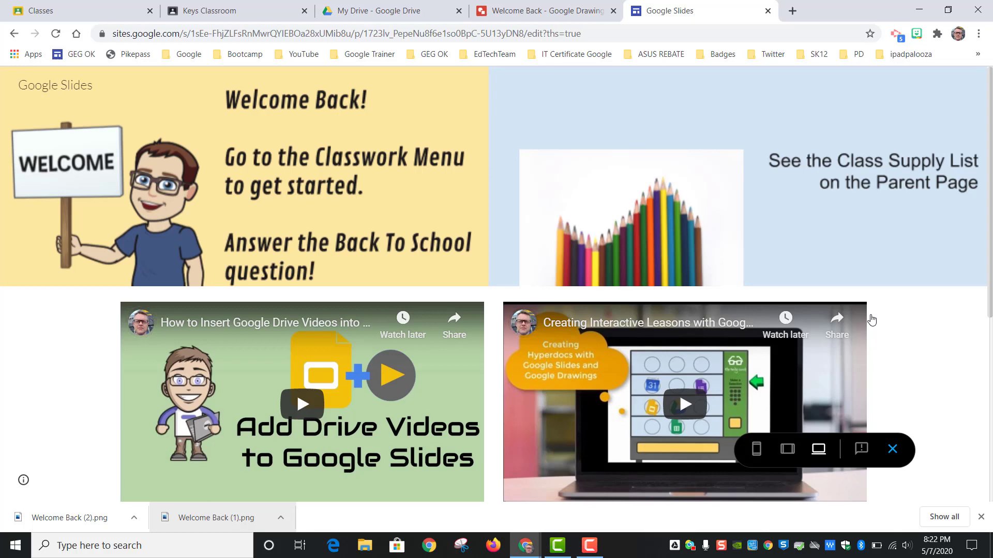
left_click(787, 450)
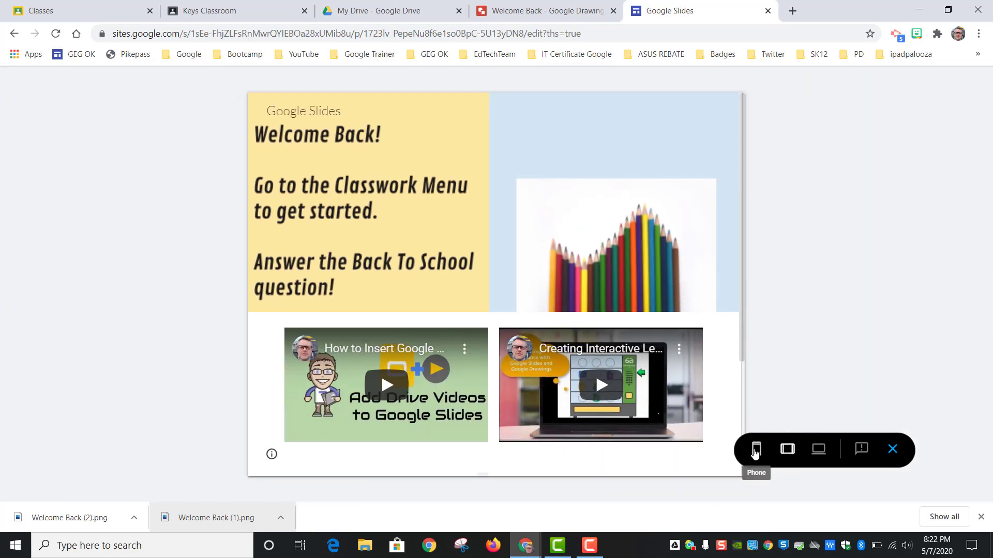
left_click(755, 451)
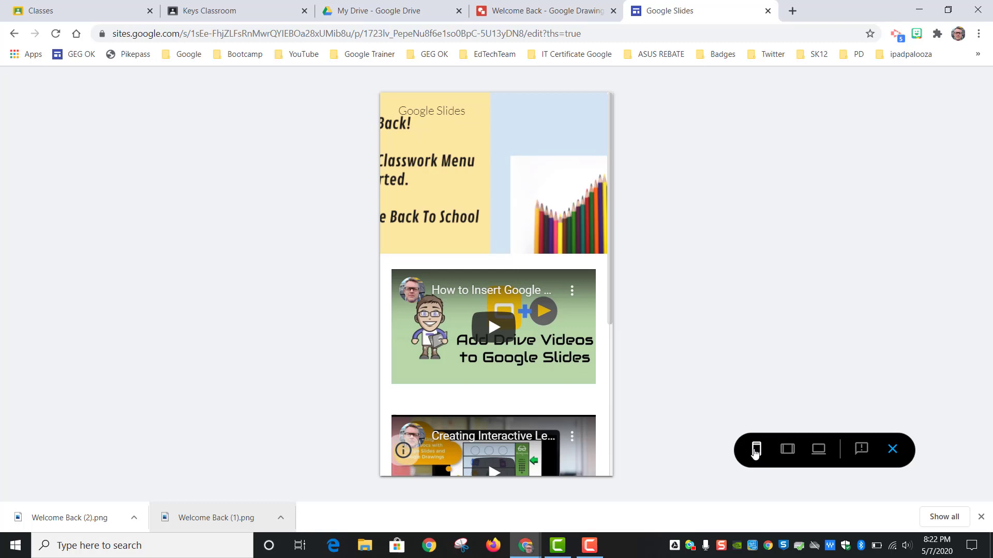
left_click(817, 451)
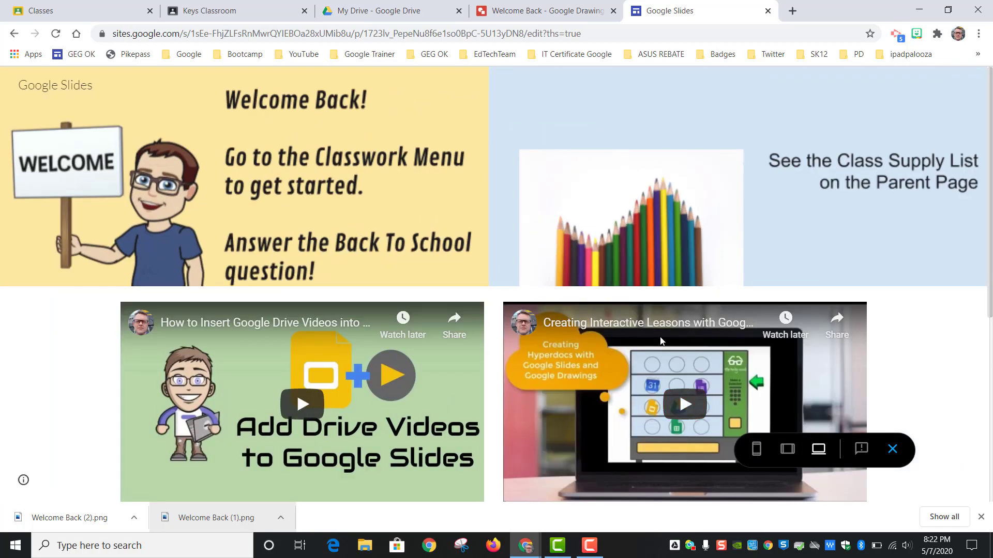
left_click(892, 449)
left_click(542, 13)
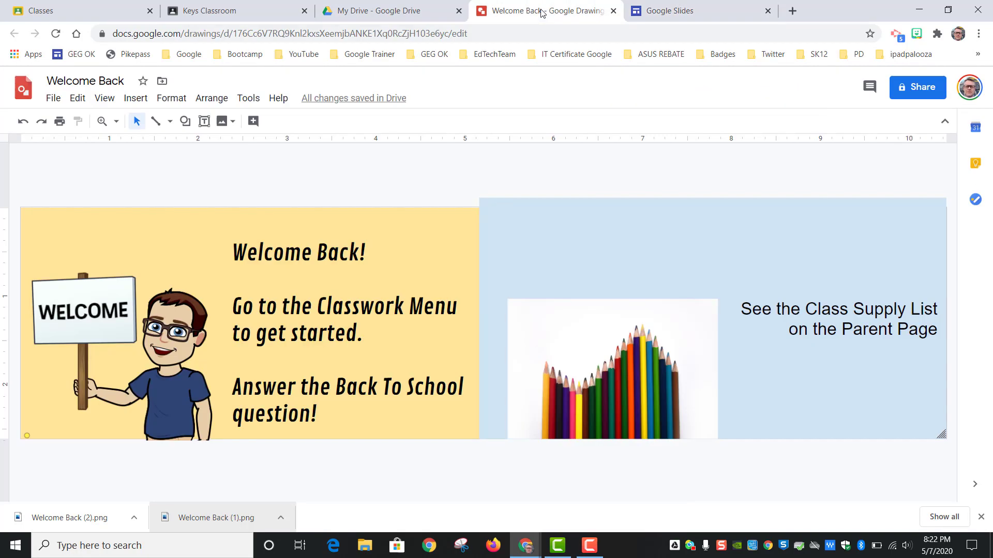
Go back to the Google Sites editor showing the yellow-and-blue Welcome Back header.
left_click(665, 10)
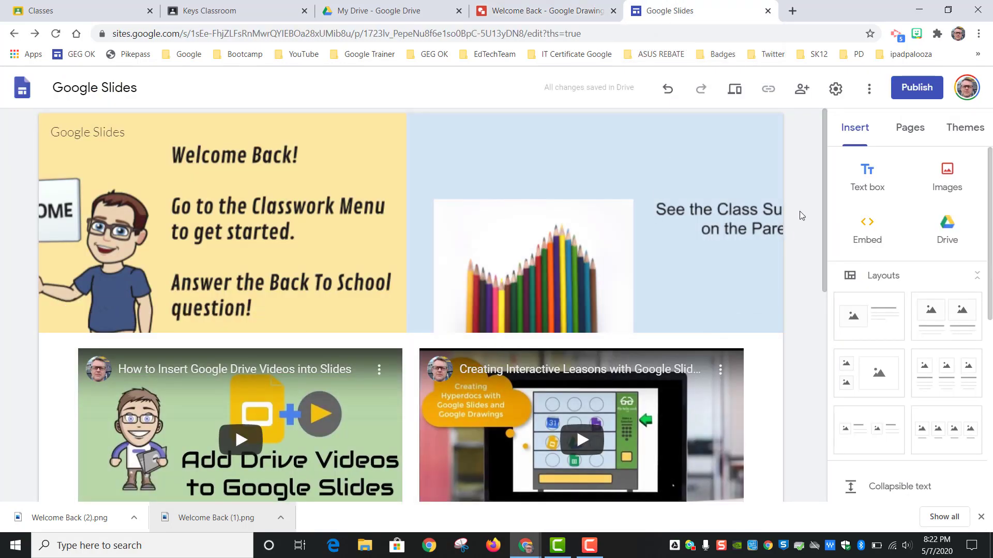